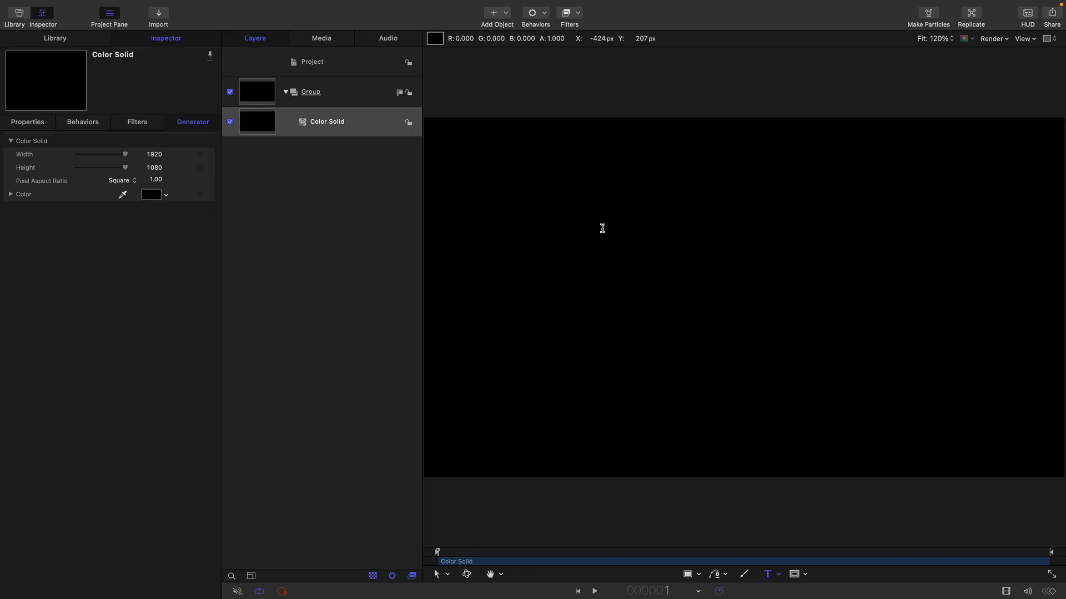
# Step: Add a two-line text object to the canvas reading "hidden" on the first line and "depths" on the second
pyautogui.click(602, 229)
pyautogui.write('hidden')
pyautogui.press('Return')
pyautogui.write('depths')
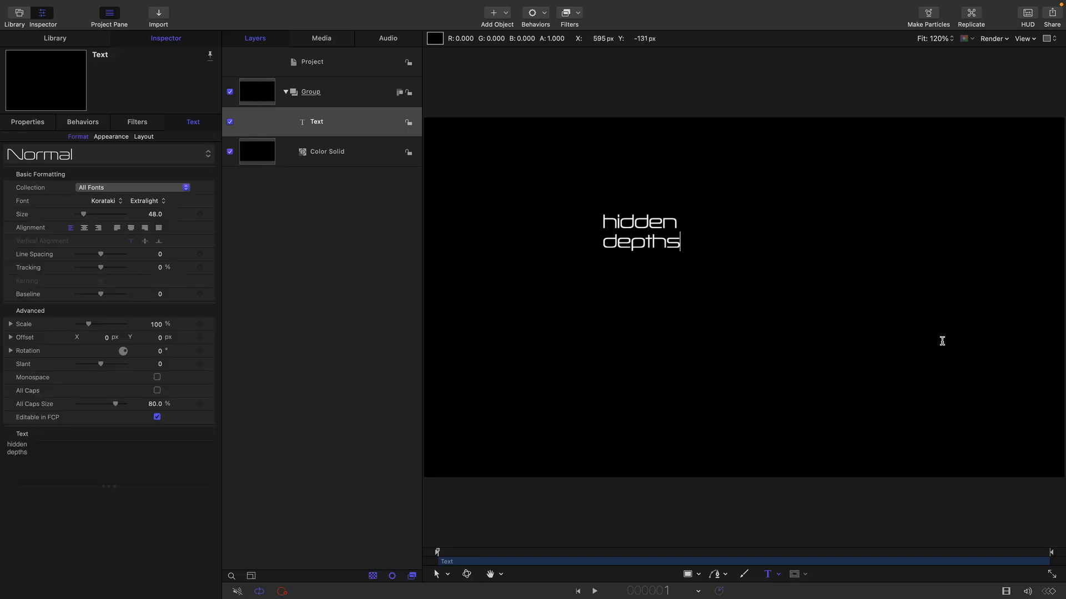
# Step: Centre-align the whole "hidden depths" text and enlarge its font size to 364
pyautogui.moveTo(42, 463); pyautogui.dragTo(7, 439)
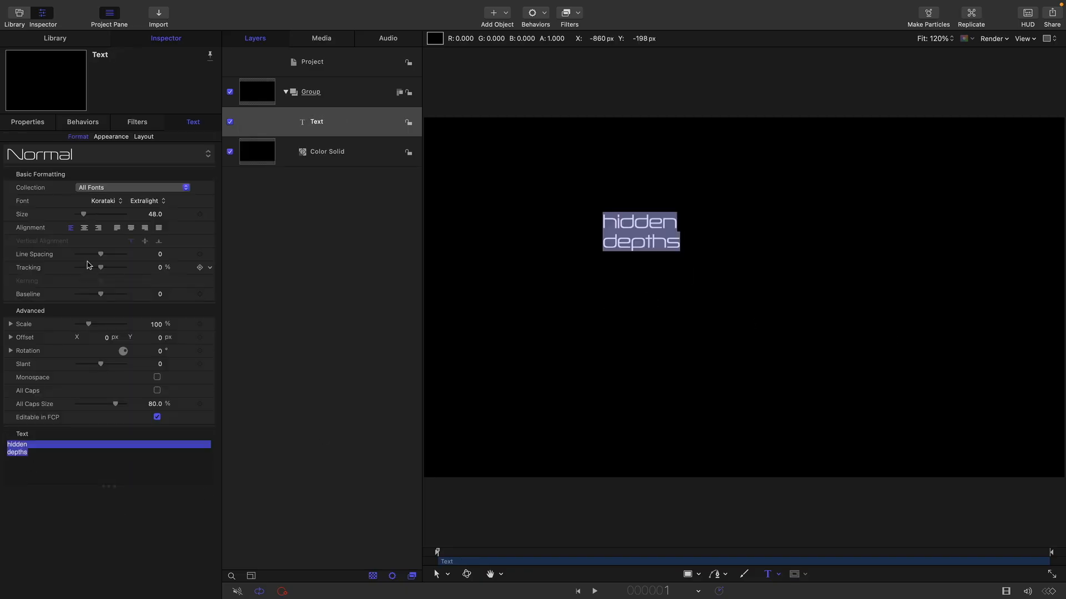
pyautogui.click(85, 228)
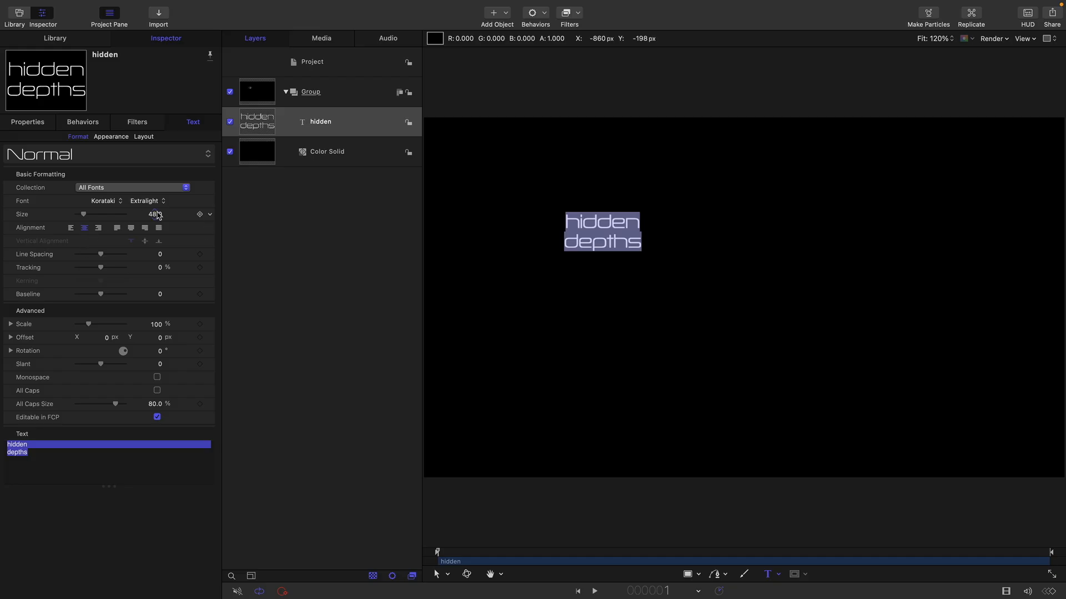
pyautogui.moveTo(156, 214); pyautogui.dragTo(154, 218)
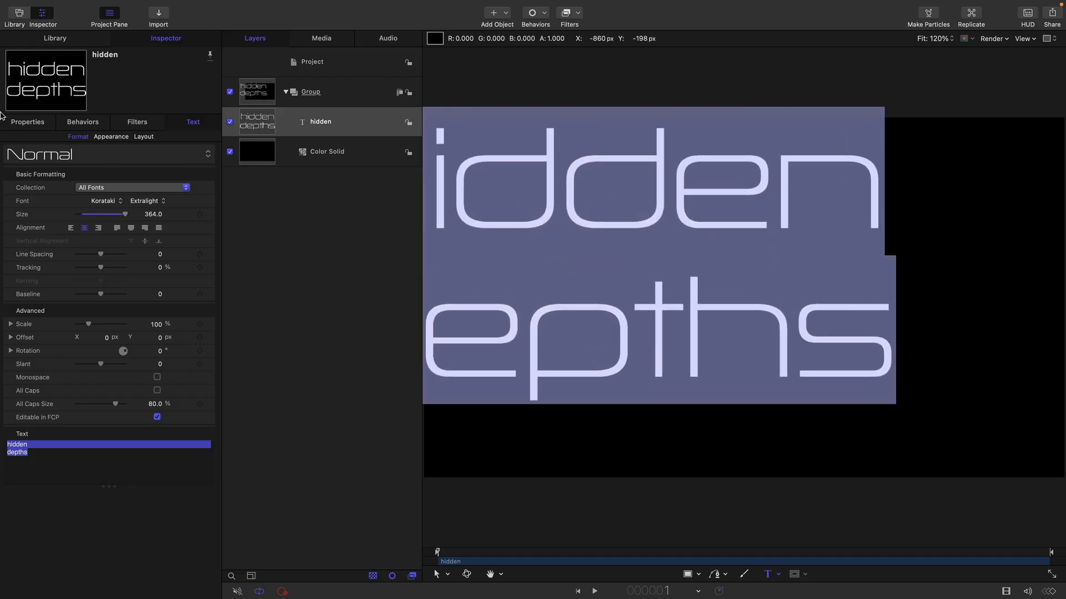
# Step: Reset the text's position to X 0 px and Y 0 px
pyautogui.click(27, 121)
pyautogui.rightClick(123, 148)
pyautogui.click(123, 148)
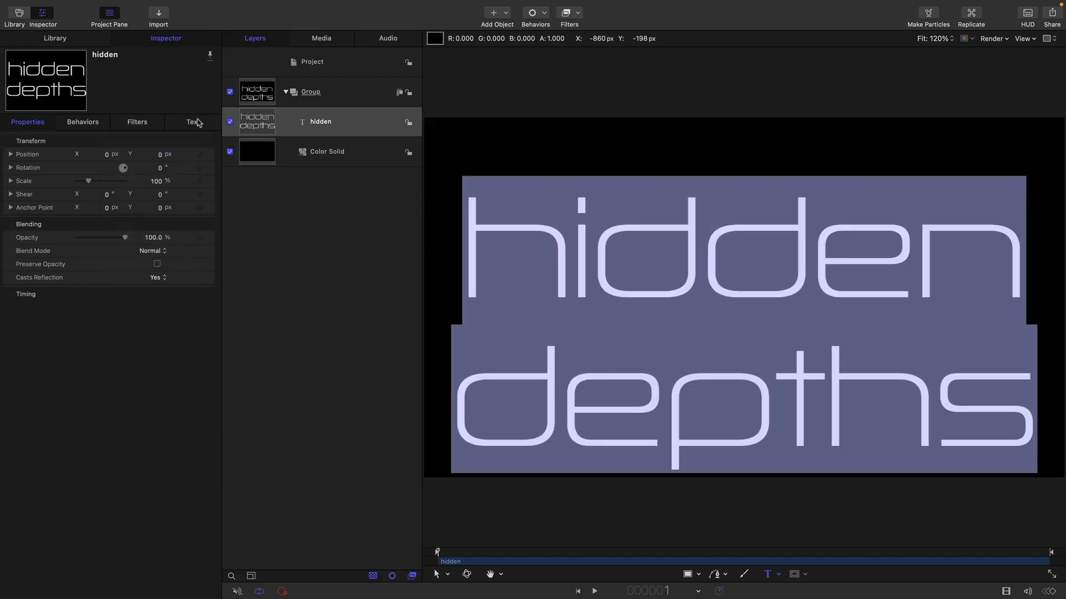
# Step: Set the text's line spacing to -70.2, its baseline to 88 and its size to 336.8
pyautogui.click(194, 122)
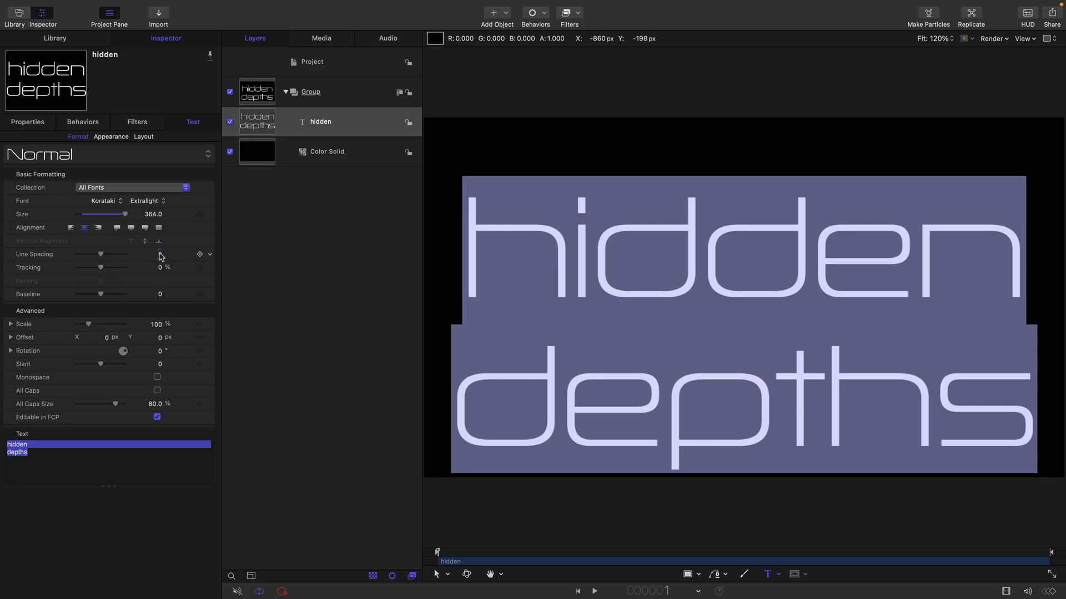
pyautogui.moveTo(159, 254); pyautogui.dragTo(159, 255)
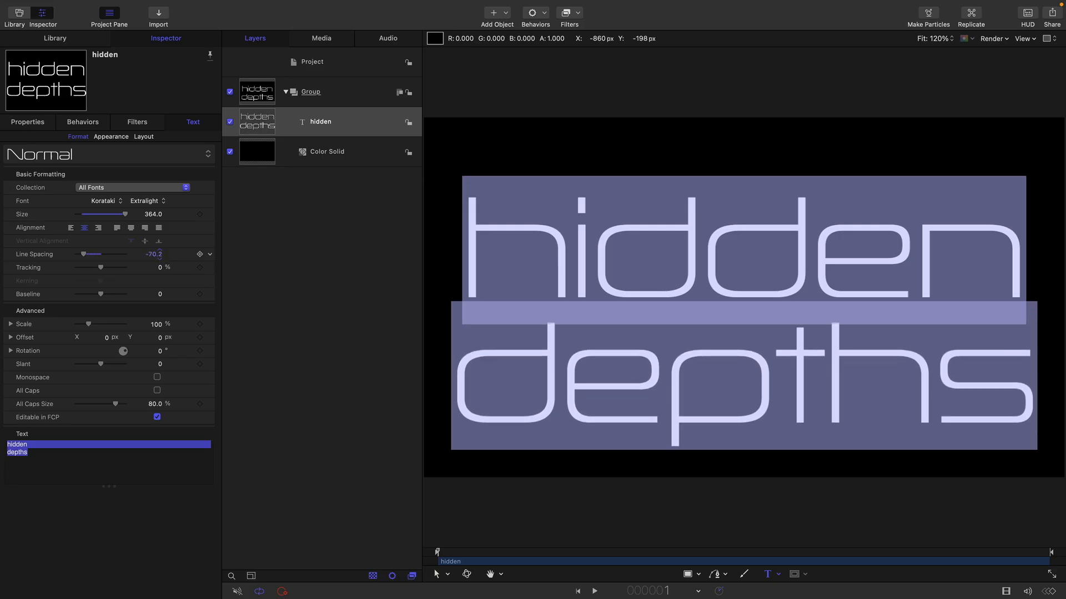
pyautogui.moveTo(159, 294); pyautogui.dragTo(160, 294)
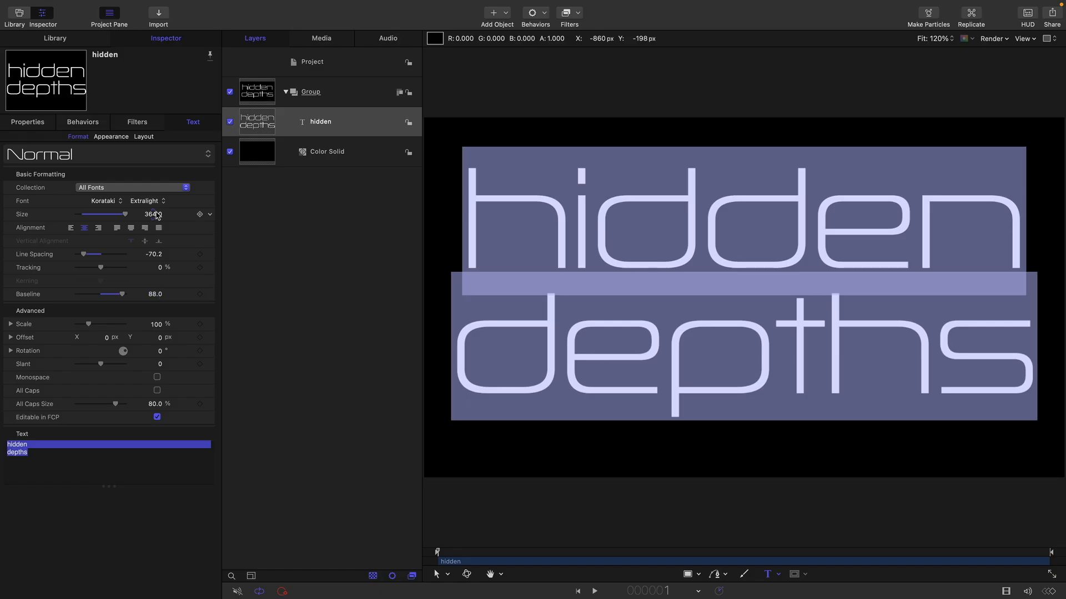
pyautogui.moveTo(153, 215); pyautogui.dragTo(152, 214)
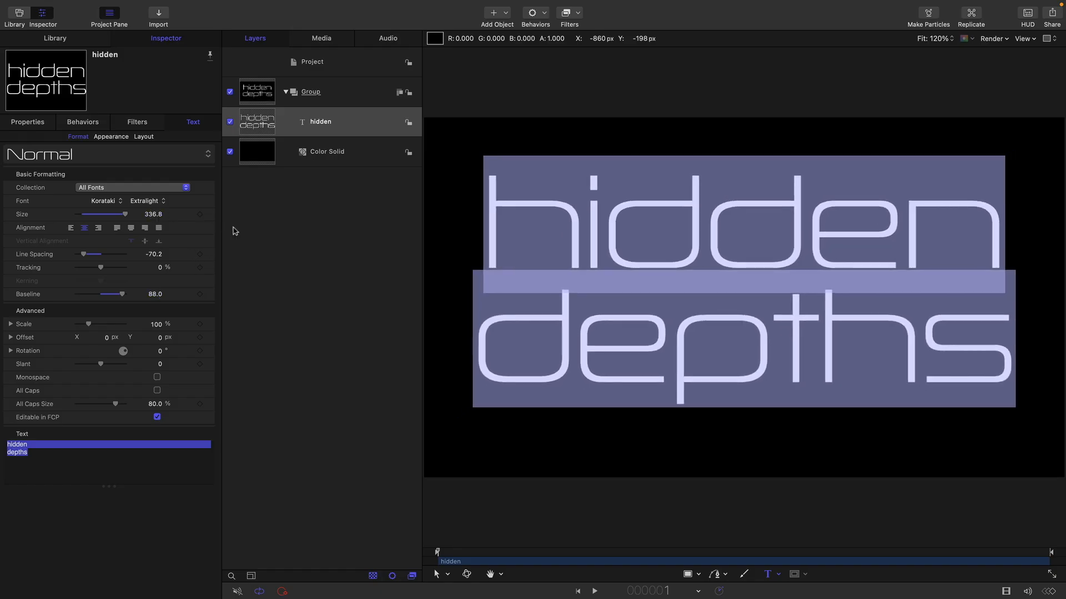
# Step: Reselect the Korataki font for the text and set its typeface to Extralight
pyautogui.click(105, 202)
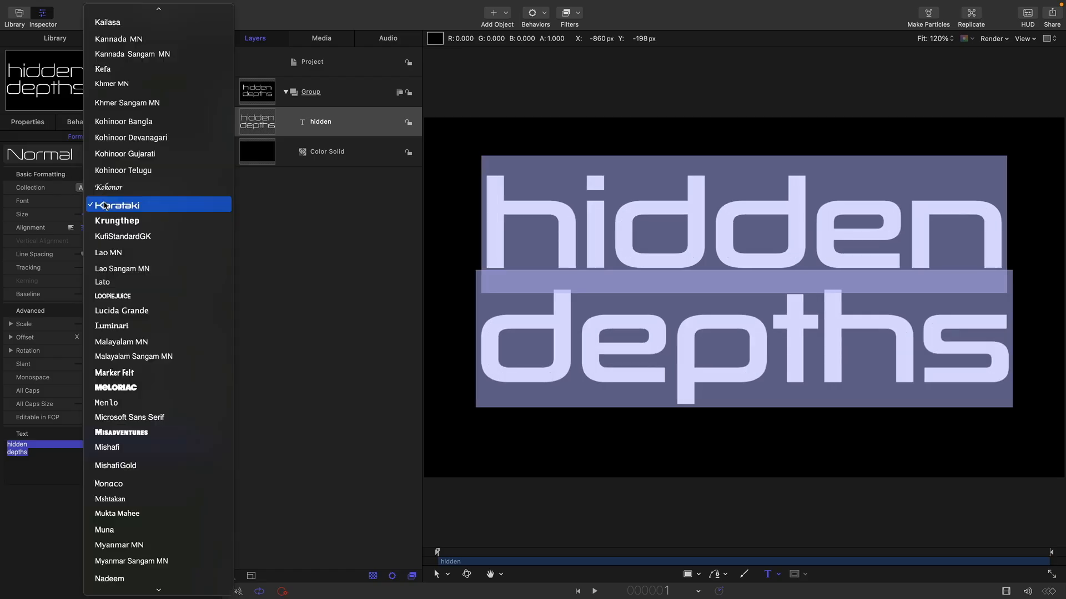
pyautogui.click(105, 205)
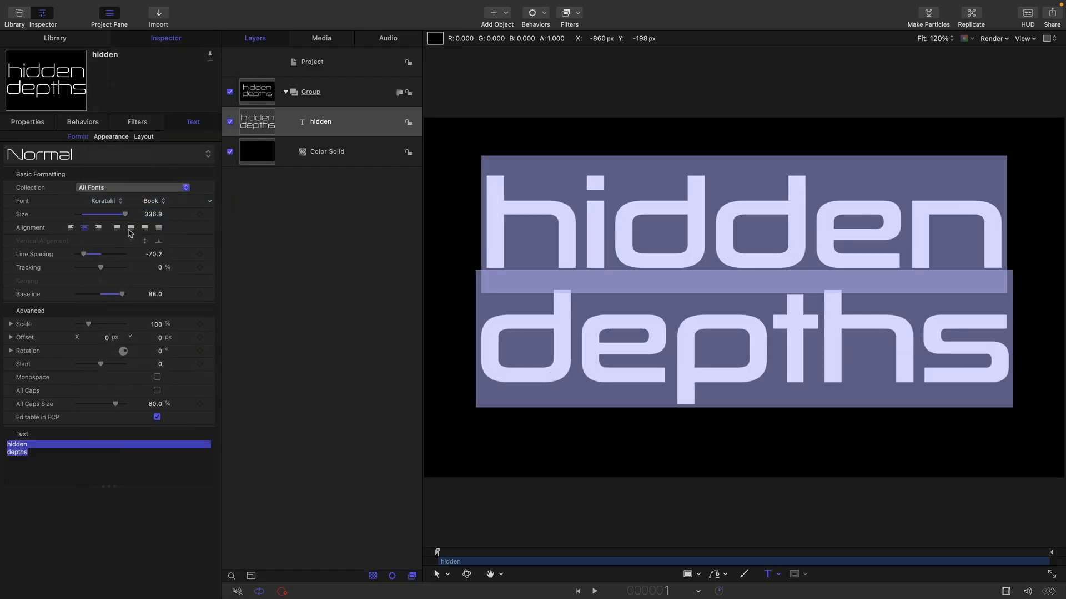
pyautogui.click(152, 203)
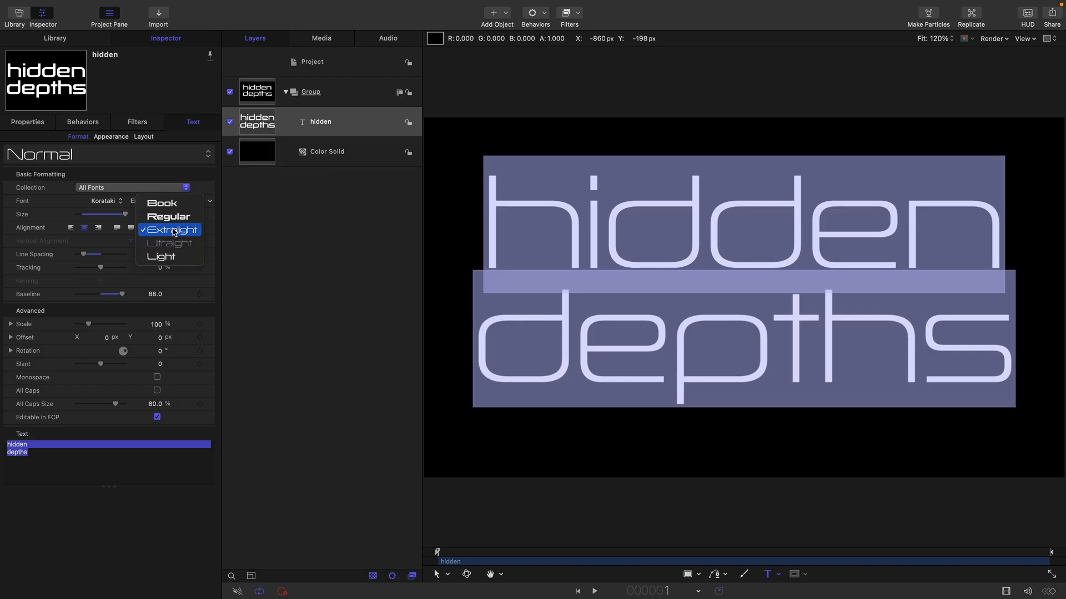
pyautogui.click(174, 232)
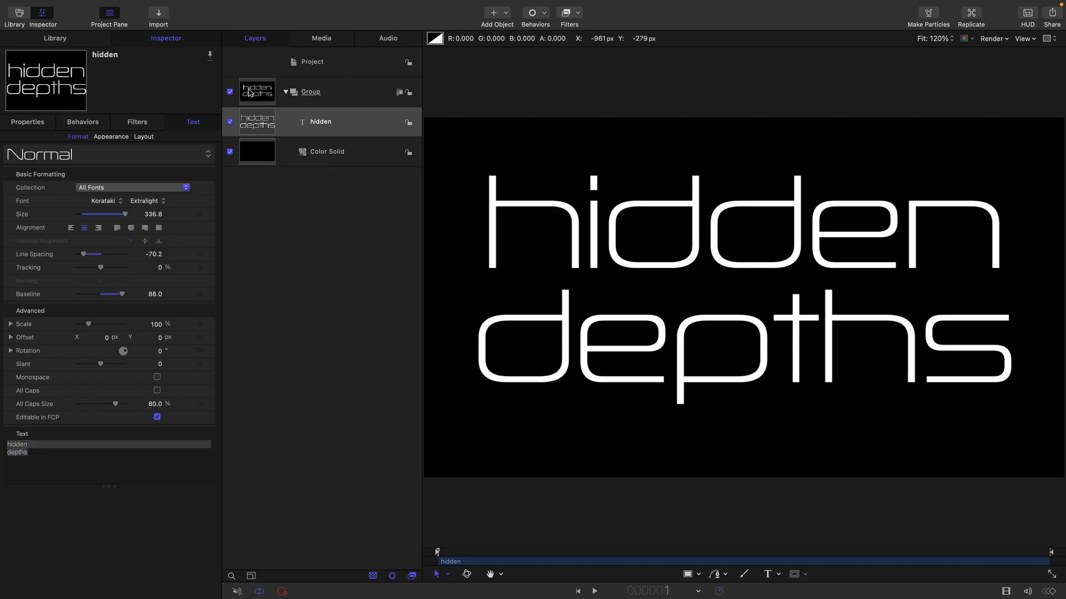
# Step: Apply the Negative color filter to the group containing the text and the color solid
pyautogui.click(333, 91)
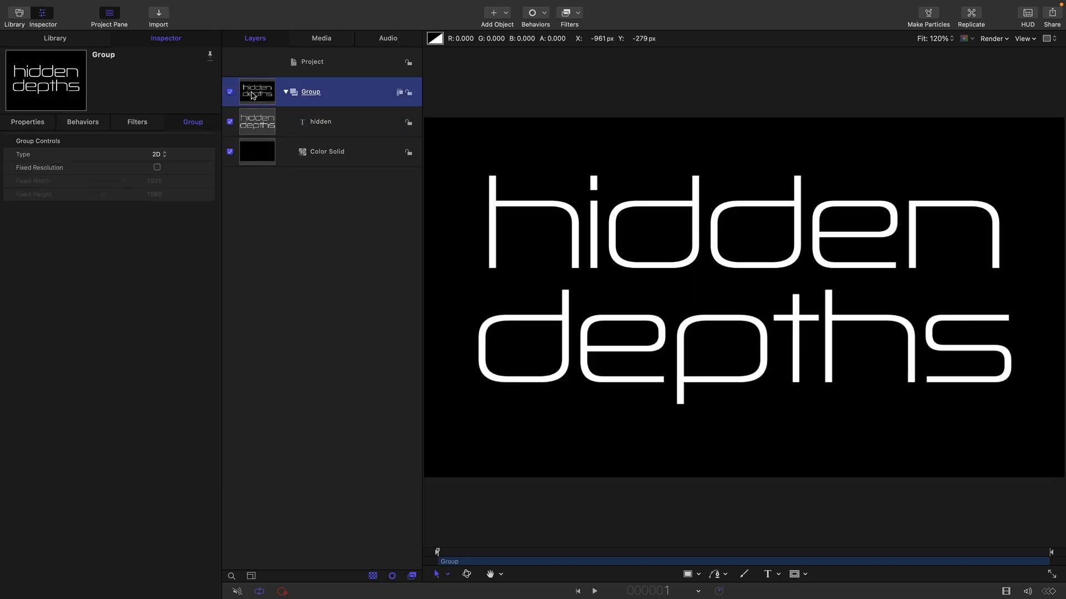
pyautogui.click(579, 15)
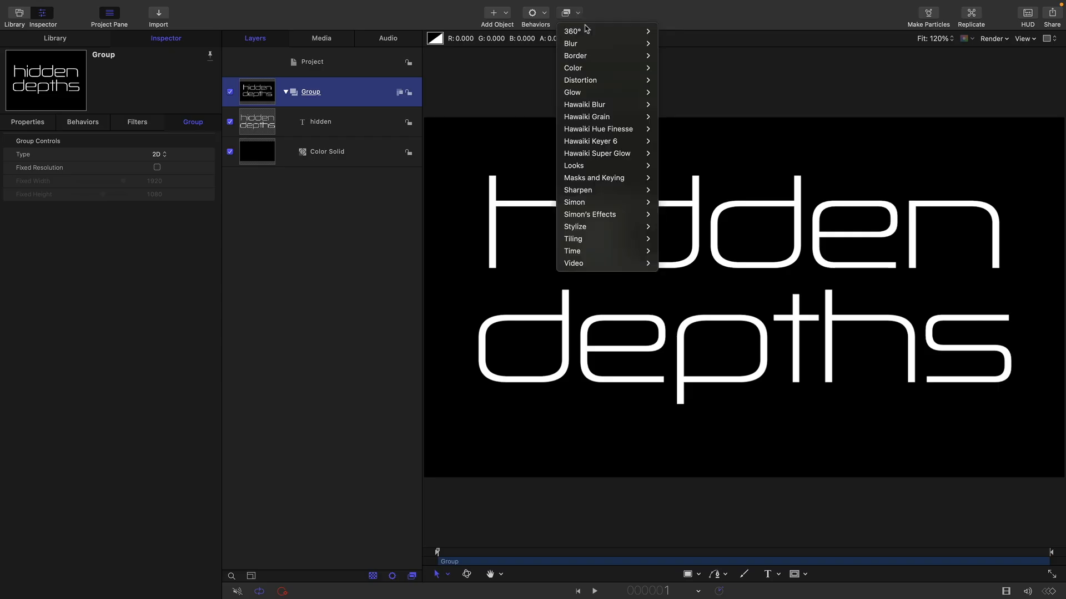
pyautogui.moveTo(600, 67)
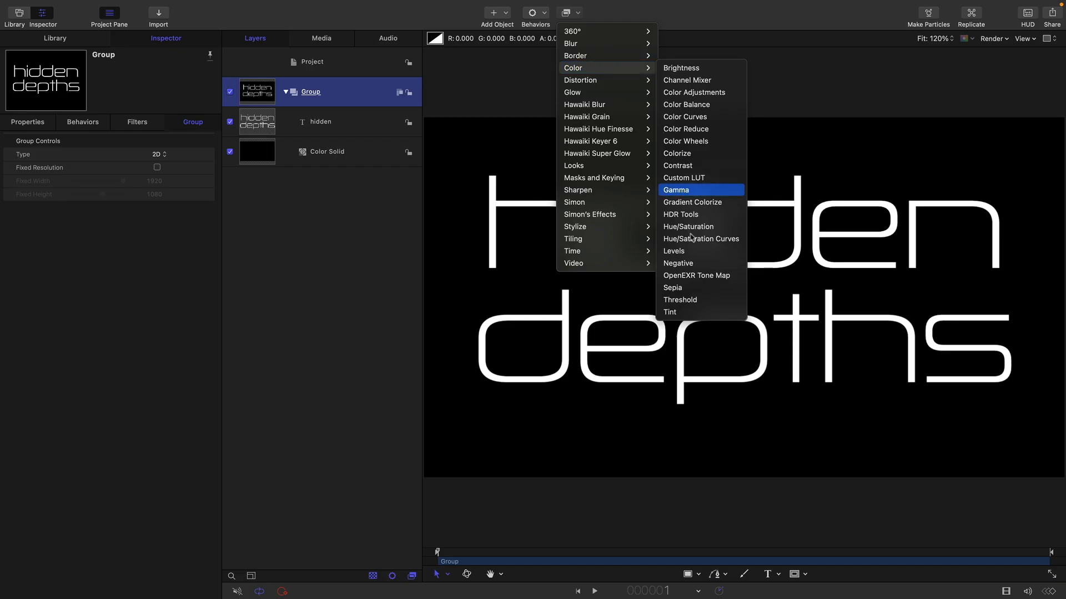
pyautogui.click(697, 265)
pyautogui.click(267, 94)
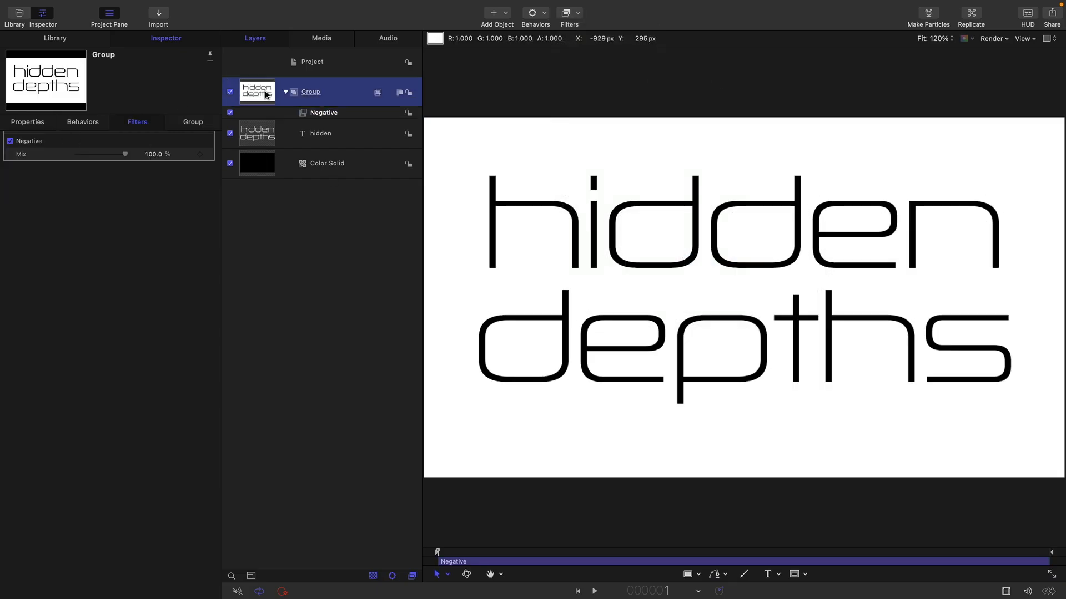
# Step: Create a new group at project level and nest the collapsed text group inside it
pyautogui.click(285, 92)
pyautogui.click(333, 62)
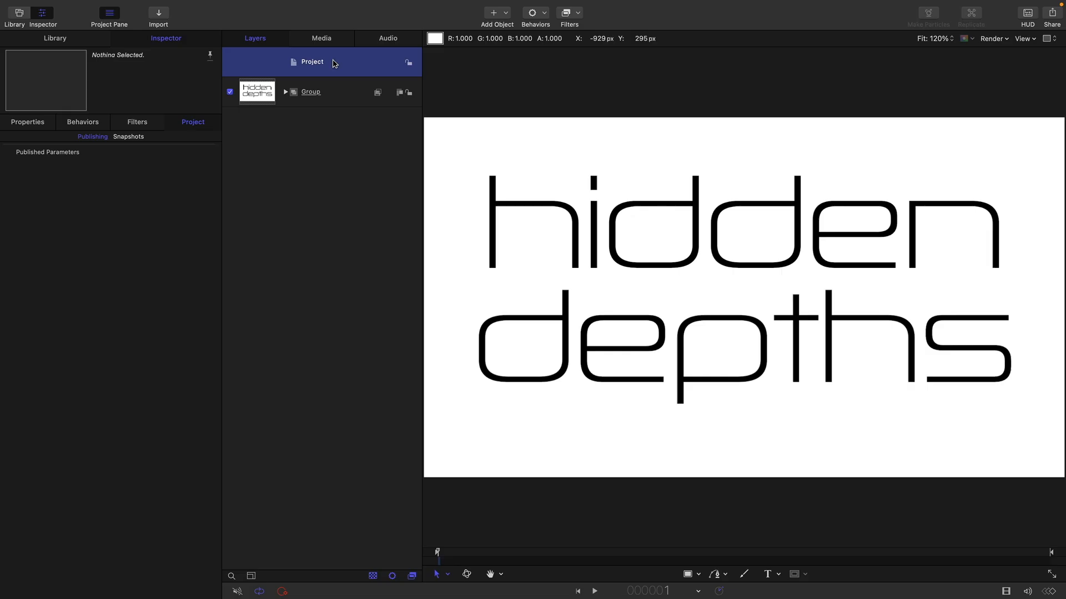
pyautogui.click(153, 6)
pyautogui.click(161, 23)
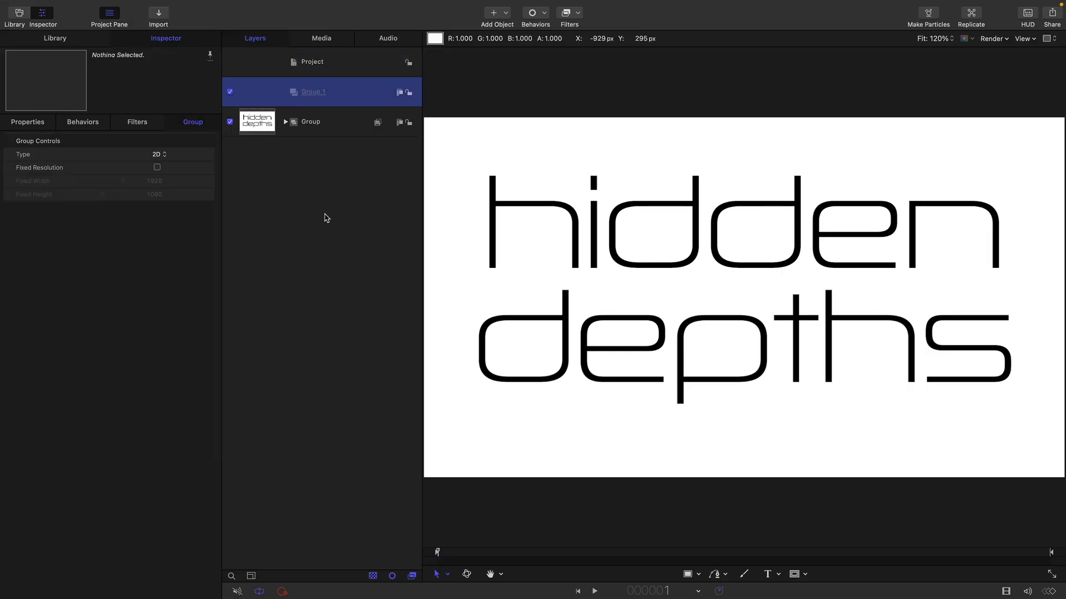
pyautogui.click(324, 216)
pyautogui.click(261, 122)
pyautogui.moveTo(261, 122); pyautogui.dragTo(330, 95)
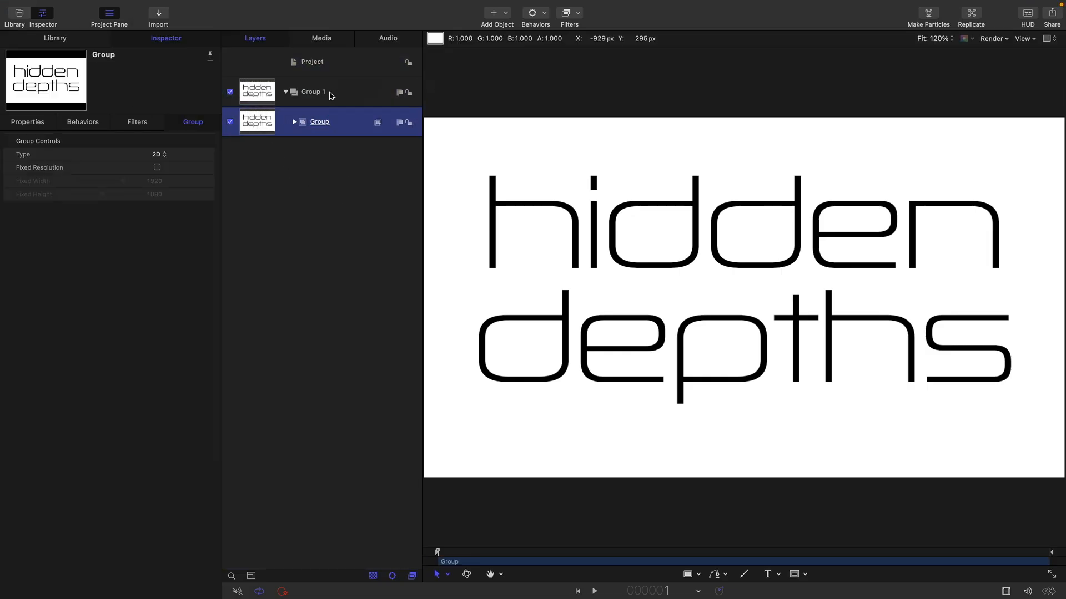
# Step: Apply a Gaussian Blur filter to Group 1 and set its amount to 32
pyautogui.click(252, 91)
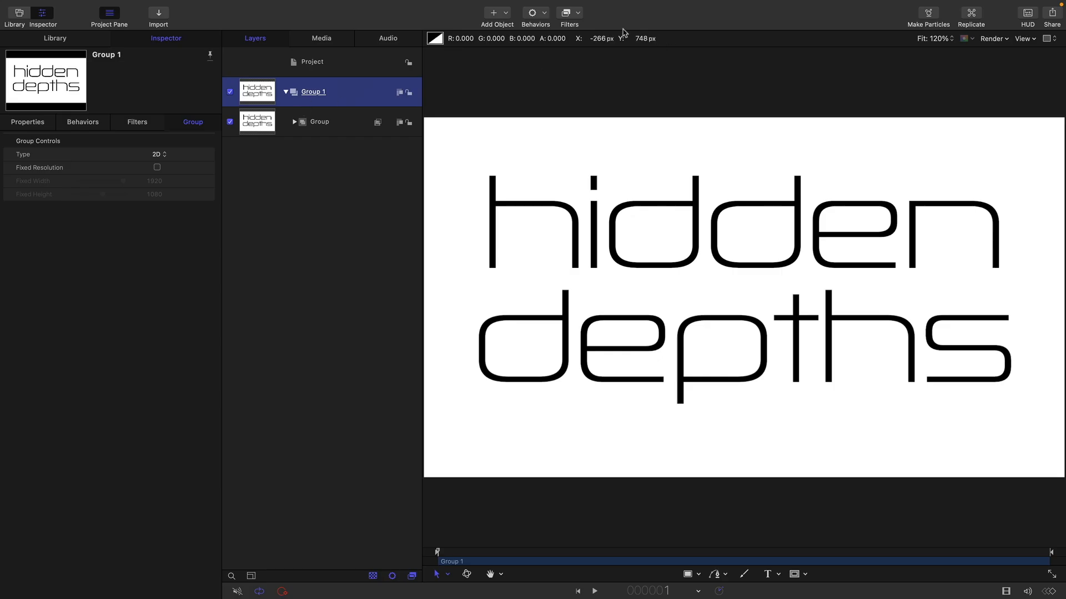
pyautogui.click(580, 14)
pyautogui.moveTo(574, 49)
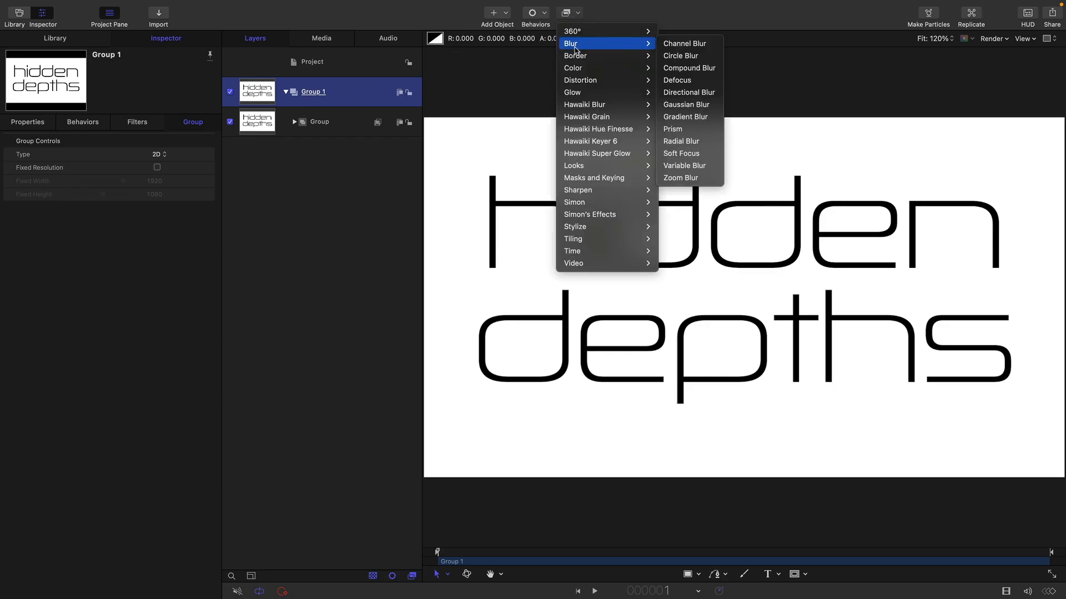
pyautogui.click(689, 105)
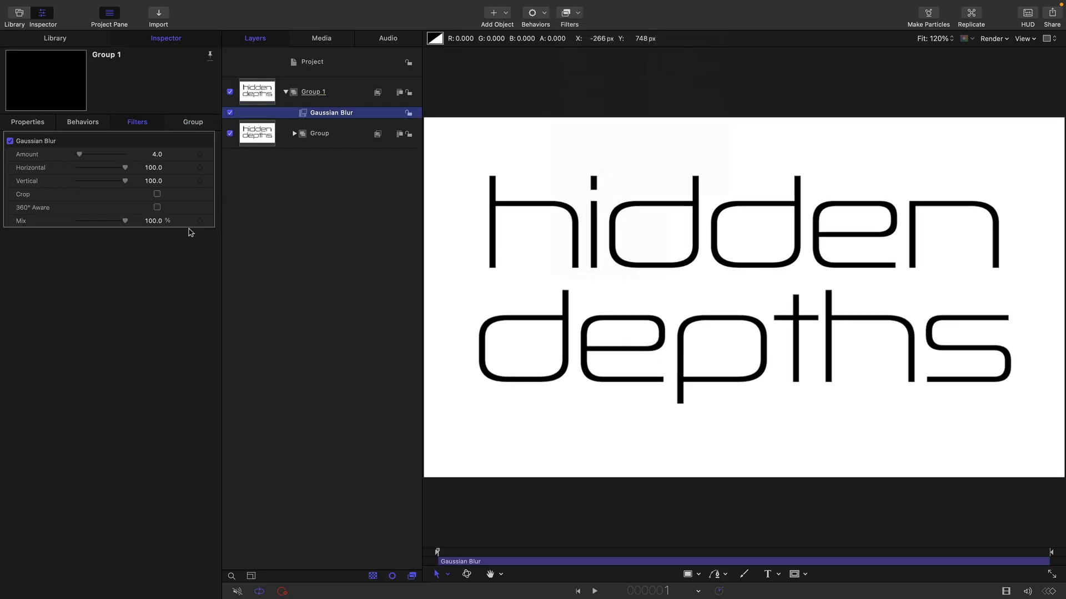
pyautogui.click(157, 155)
pyautogui.write('32')
pyautogui.press('Return')
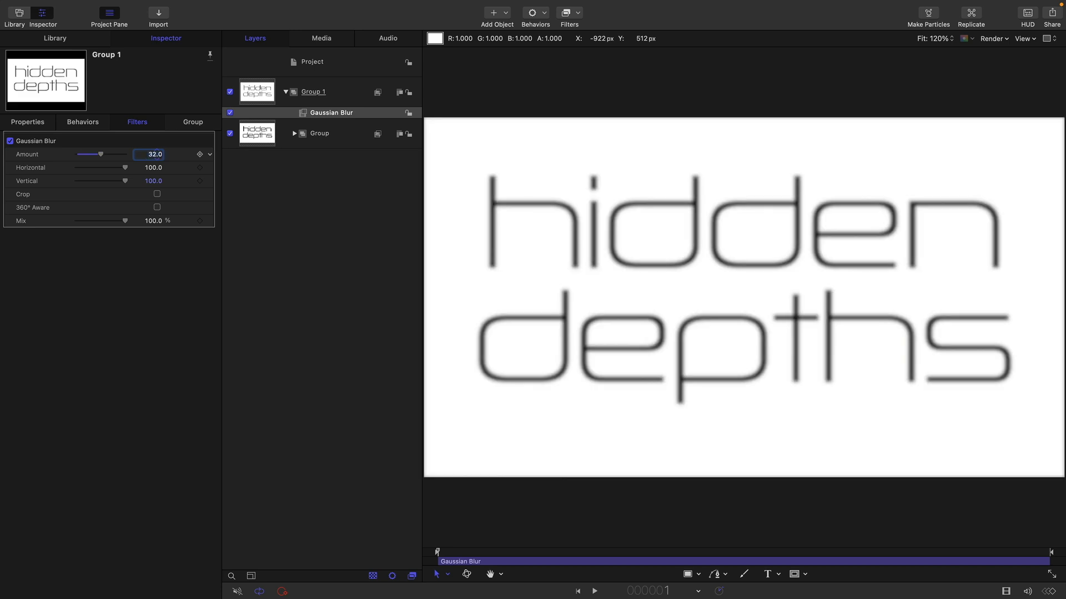
# Step: Apply the Relief stylize filter to Group 1 and set its Back Size to 0.9
pyautogui.click(333, 92)
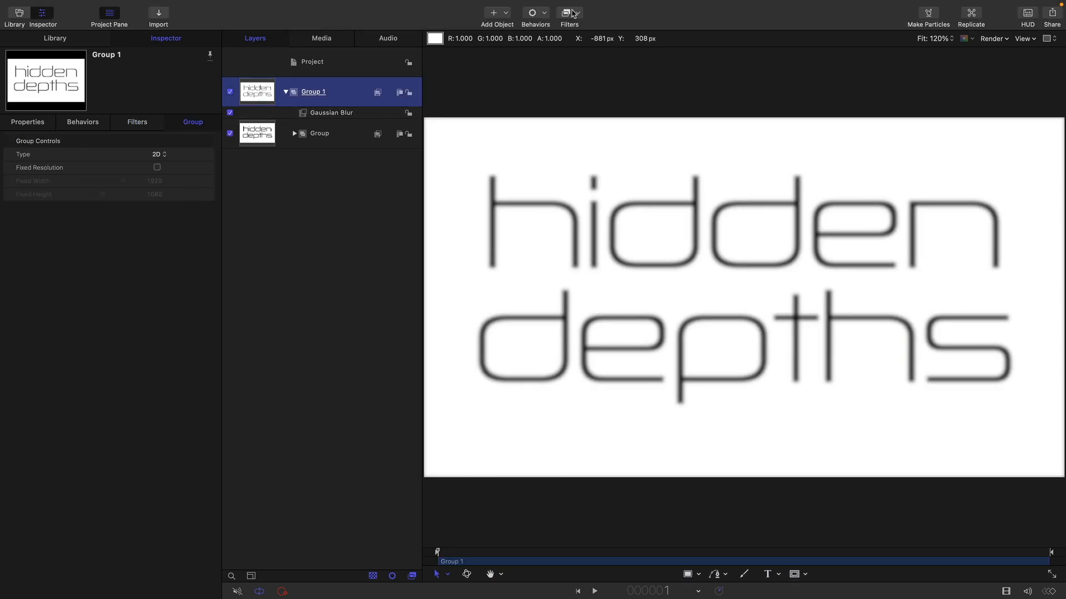
pyautogui.click(576, 14)
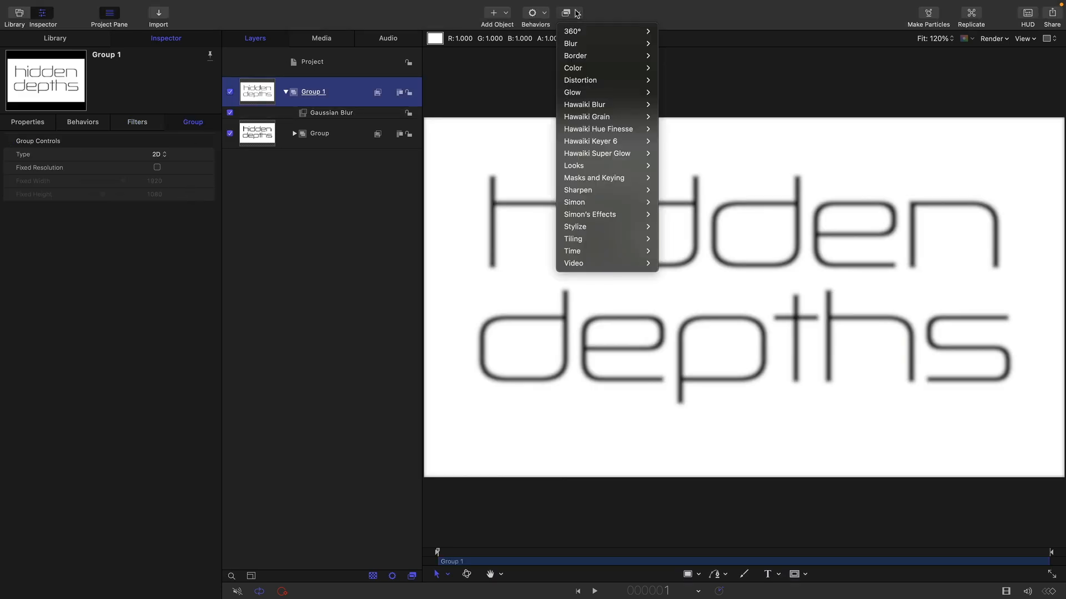
pyautogui.moveTo(612, 233)
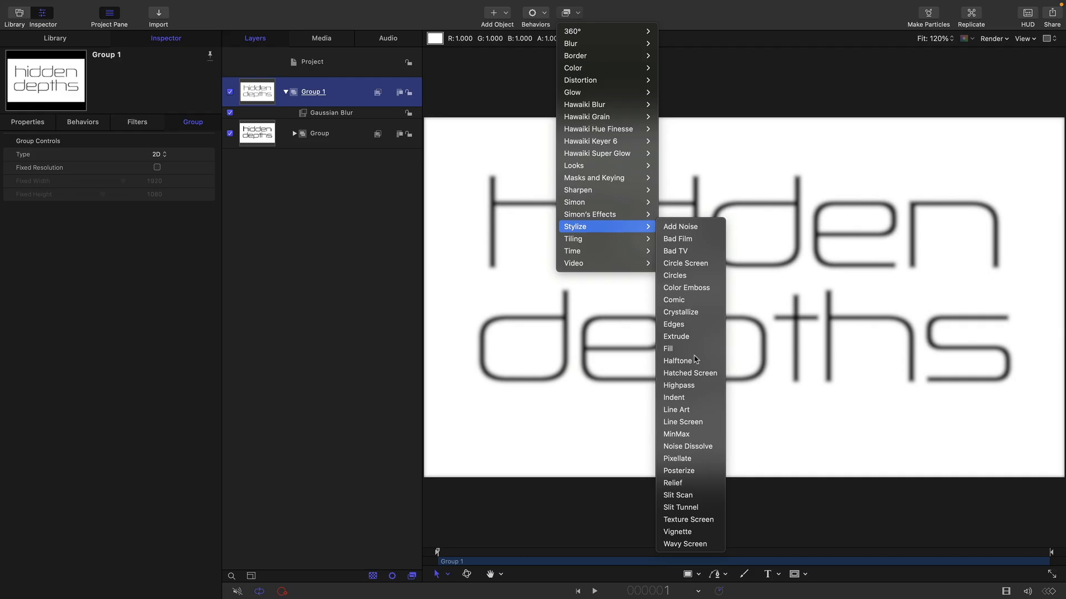
pyautogui.click(705, 487)
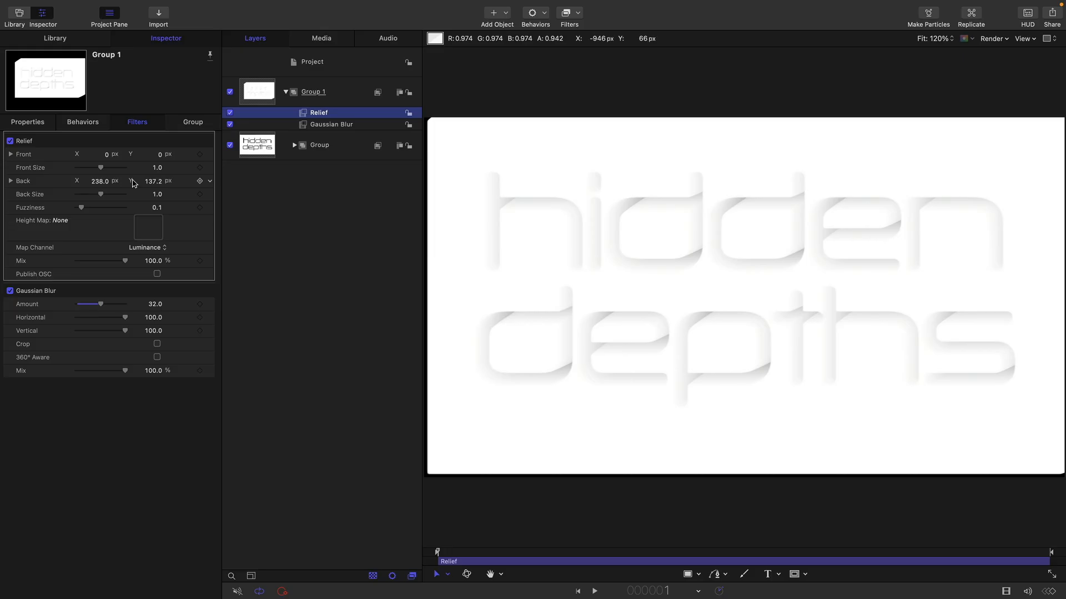
pyautogui.click(160, 194)
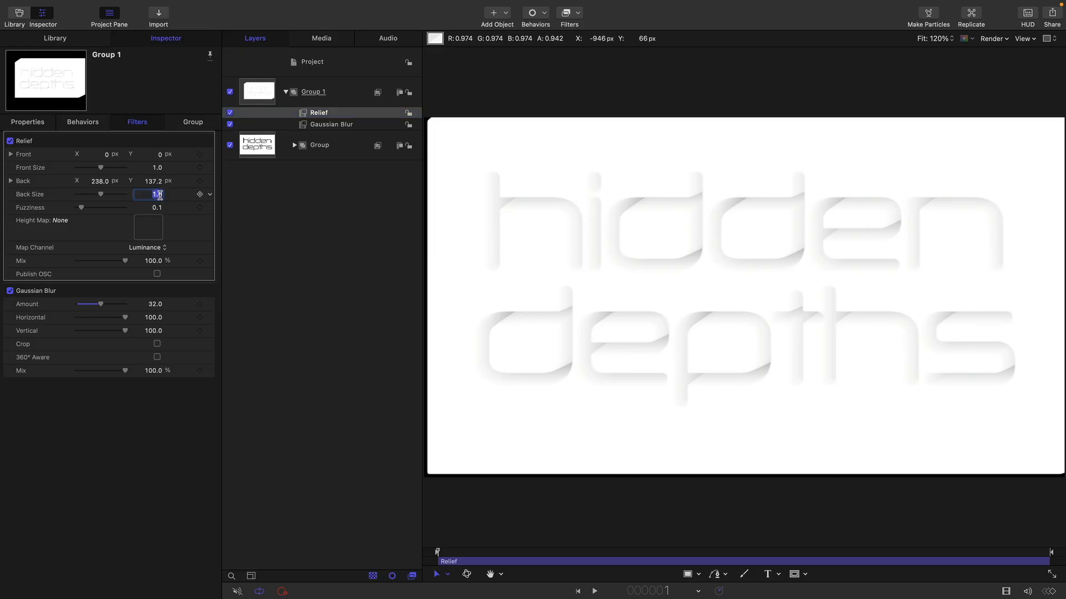
pyautogui.press('Return')
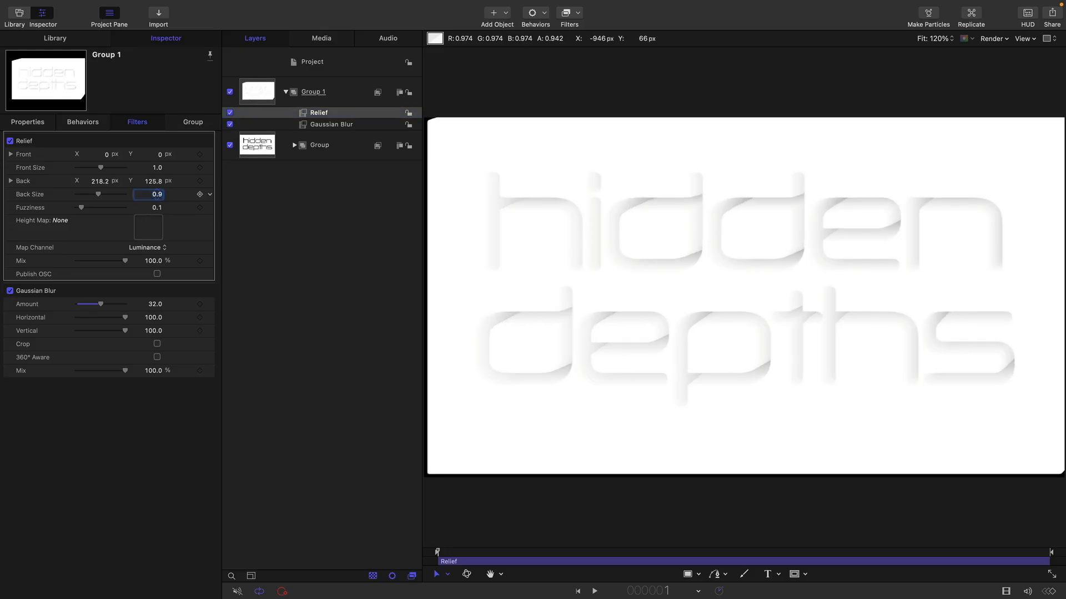
# Step: Set the Relief filter's Back X and Y to 0 px and its Fuzziness to 0.25
pyautogui.click(101, 182)
pyautogui.write('0')
pyautogui.press('Return')
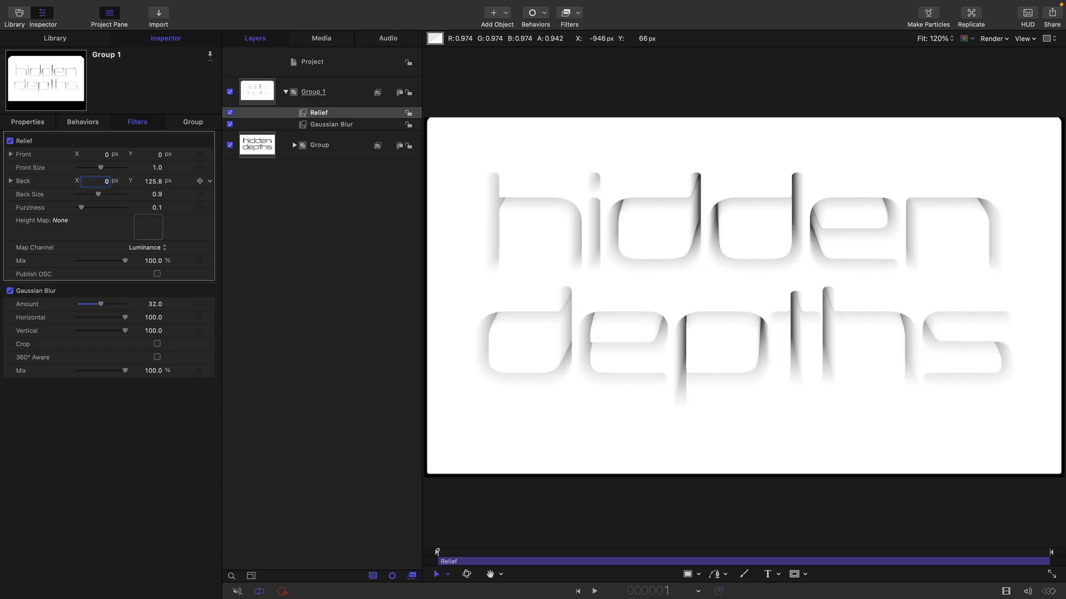
pyautogui.click(147, 181)
pyautogui.write('0')
pyautogui.press('Return')
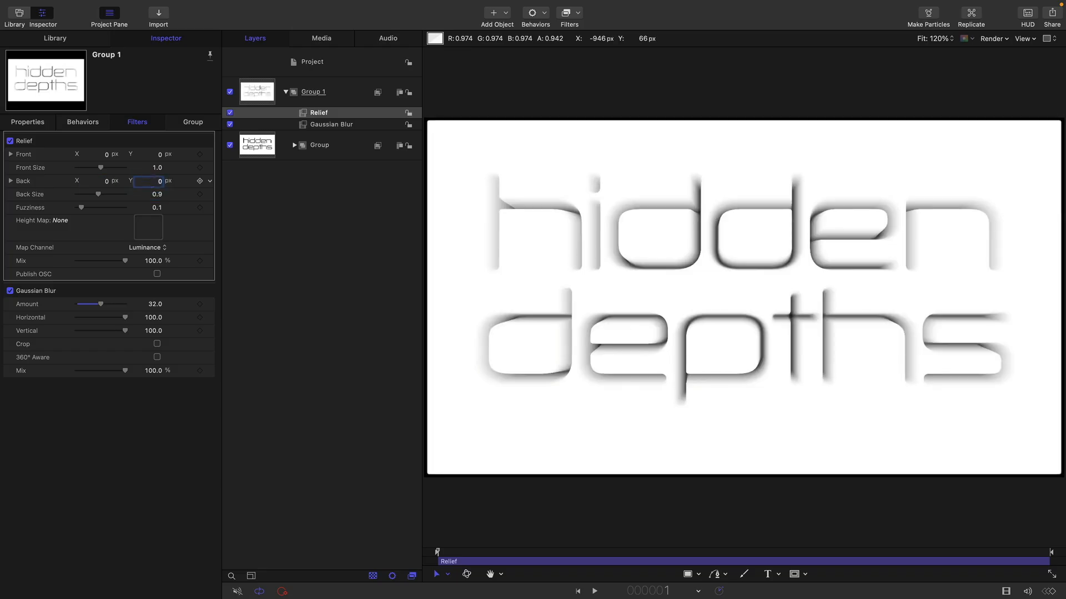
pyautogui.click(158, 207)
pyautogui.press('Return')
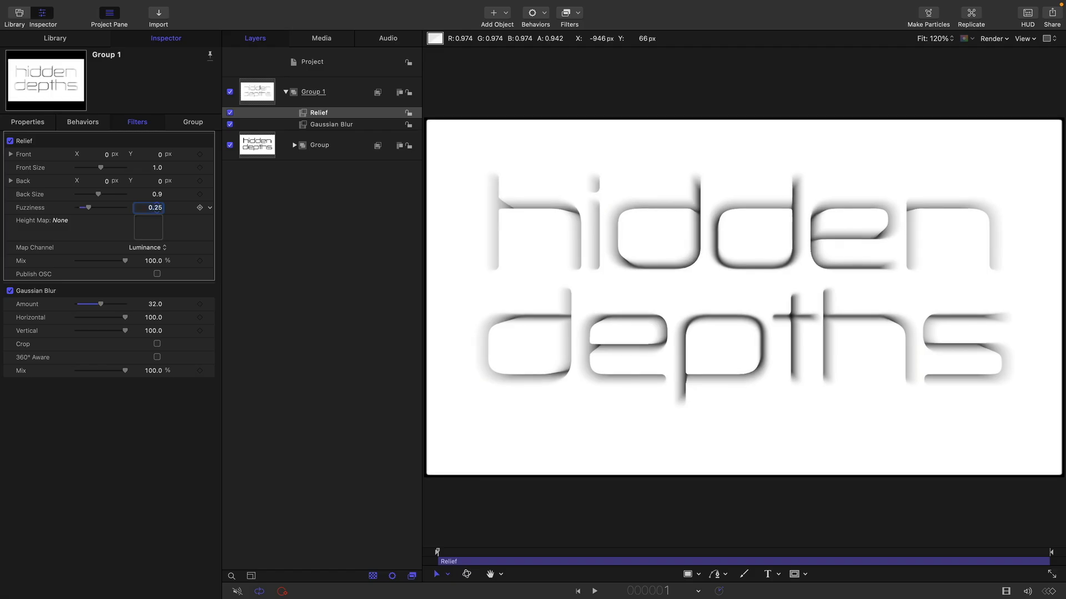
# Step: Expand the nested text group and apply the Indent stylize filter to Group 1
pyautogui.click(294, 145)
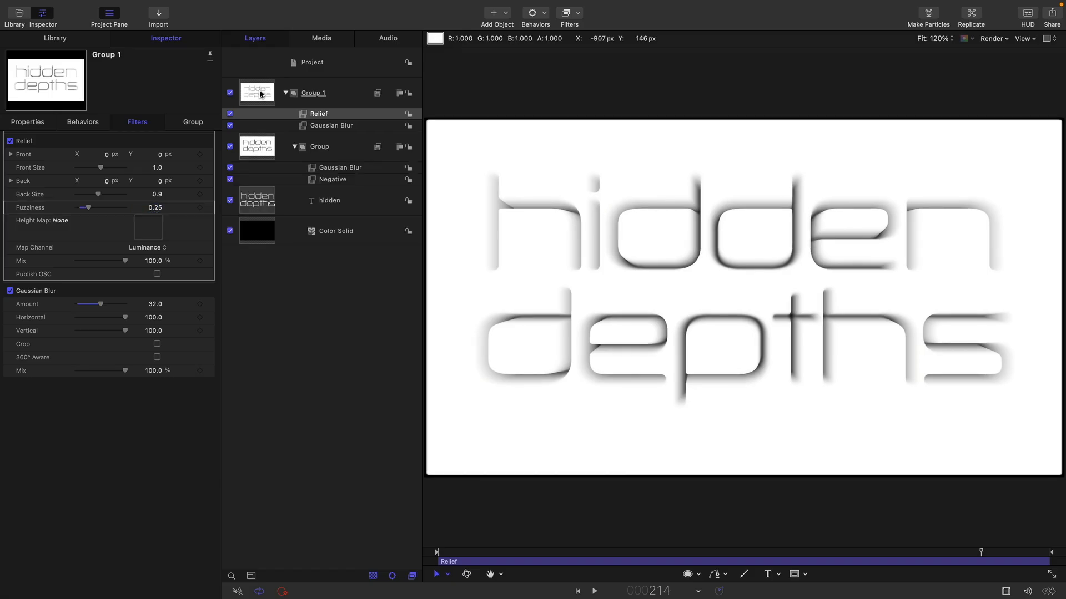
pyautogui.click(262, 94)
pyautogui.click(578, 14)
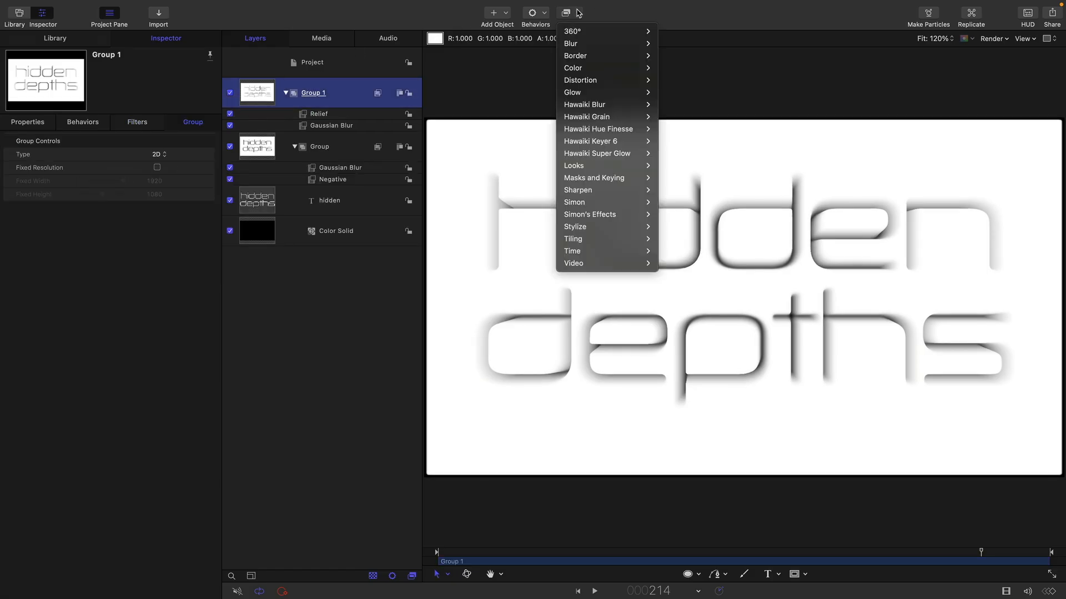
pyautogui.moveTo(590, 233)
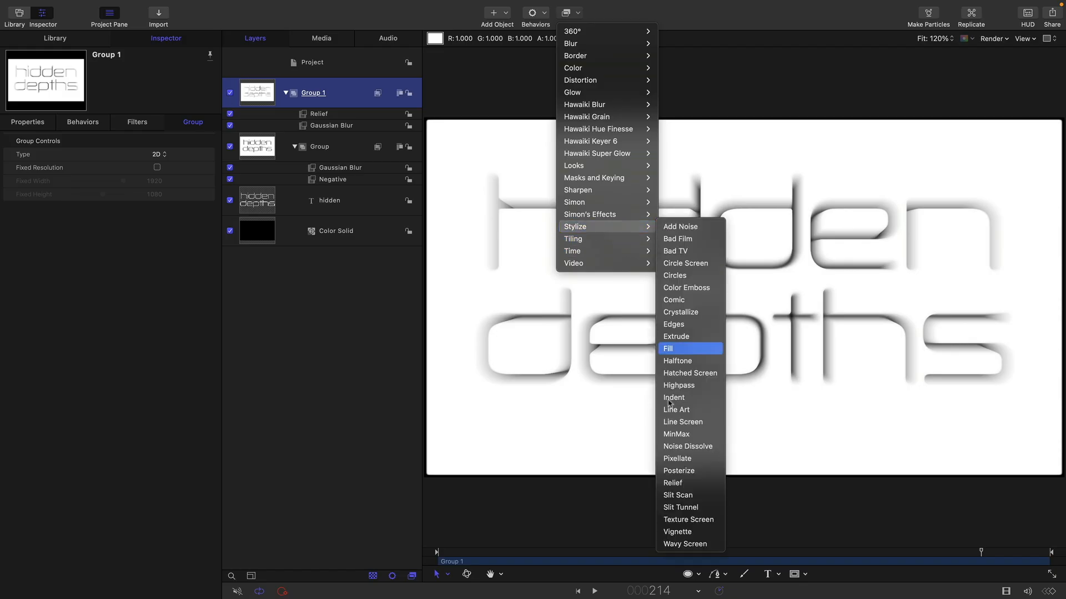
pyautogui.click(689, 397)
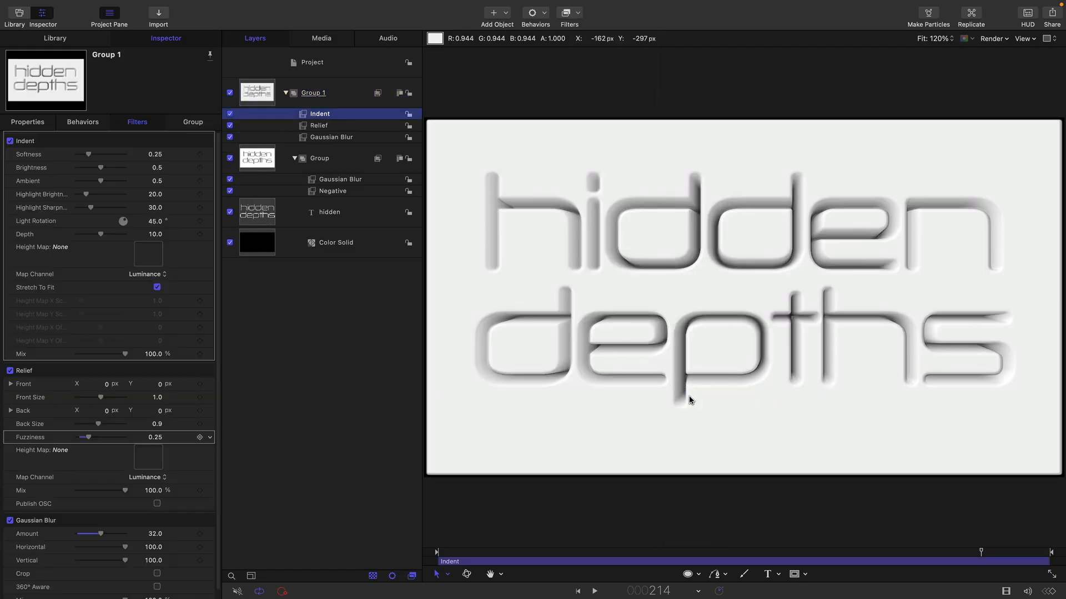
# Step: Add a Levels filter between Relief and Indent, setting its input black point to about 0.31 and white point to about 0.87
pyautogui.click(318, 126)
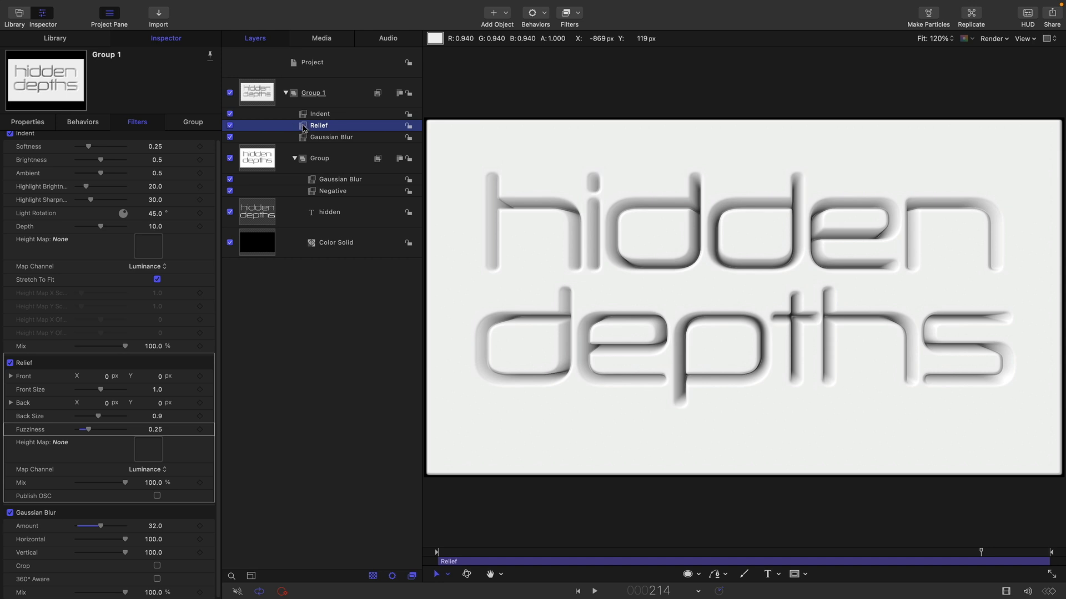
pyautogui.click(579, 12)
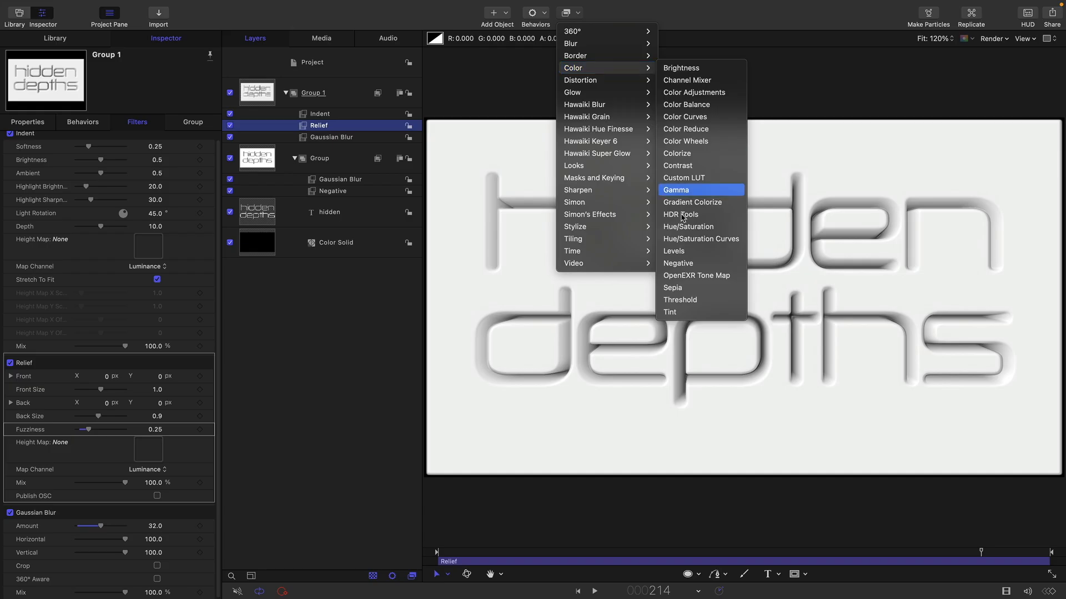
pyautogui.click(690, 251)
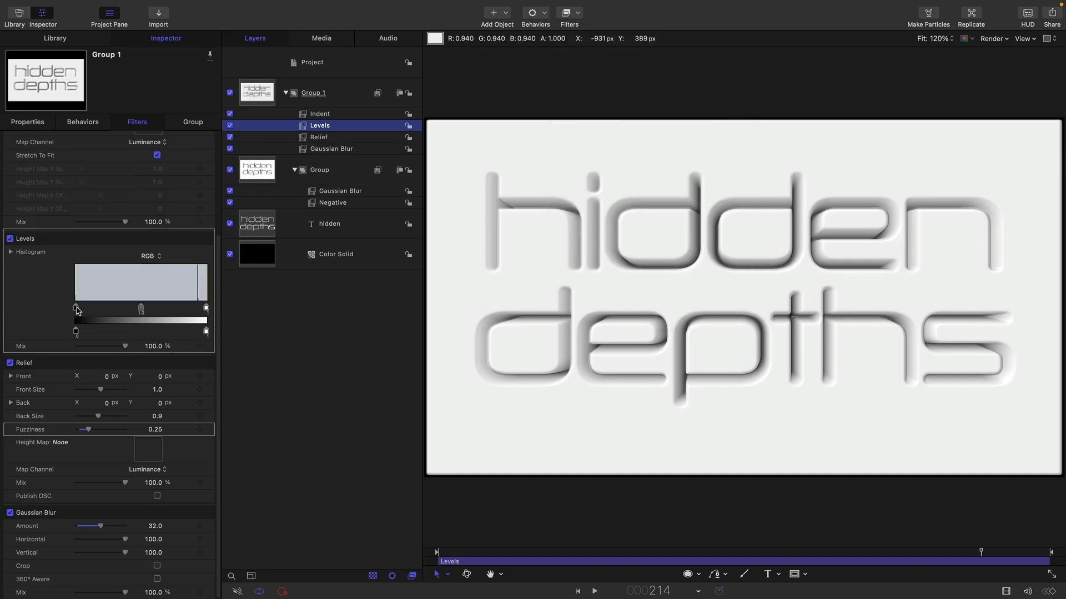
pyautogui.moveTo(77, 310); pyautogui.dragTo(117, 310)
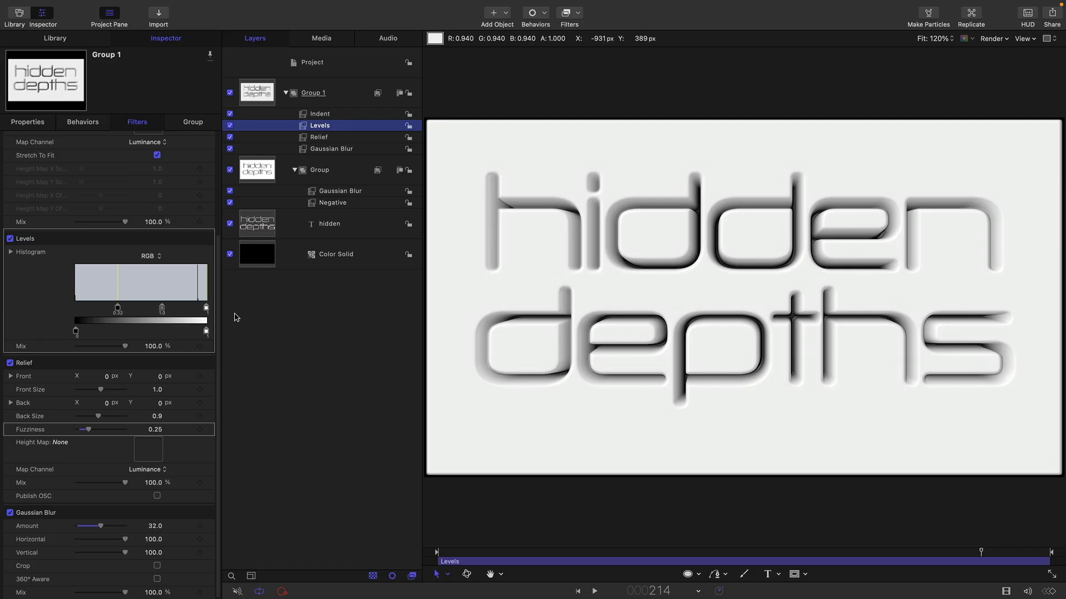
pyautogui.moveTo(207, 309); pyautogui.dragTo(191, 305)
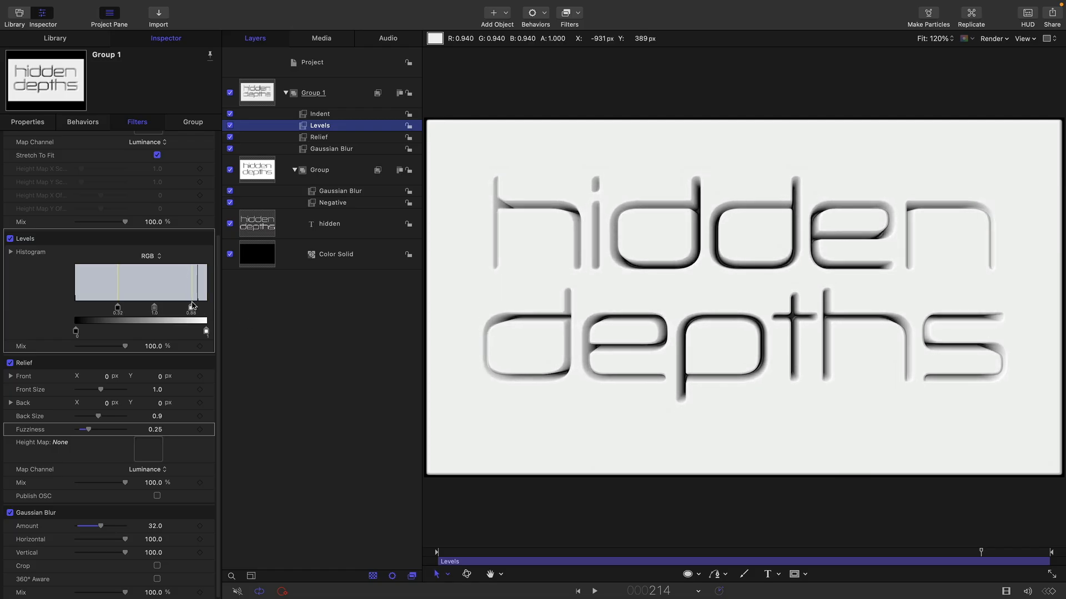
pyautogui.moveTo(120, 309); pyautogui.dragTo(119, 309)
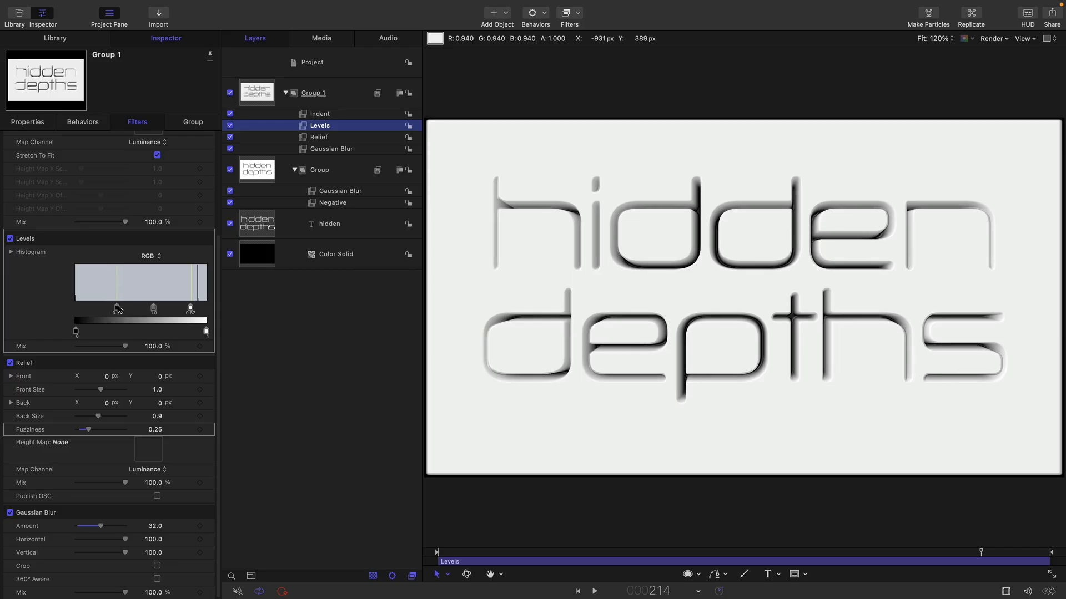
# Step: Switch the Indent and Levels filters off and back on to compare the text effect with and without them
pyautogui.click(321, 115)
pyautogui.keyDown('shift'); pyautogui.click(323, 125); pyautogui.keyUp('shift')
pyautogui.click(230, 126)
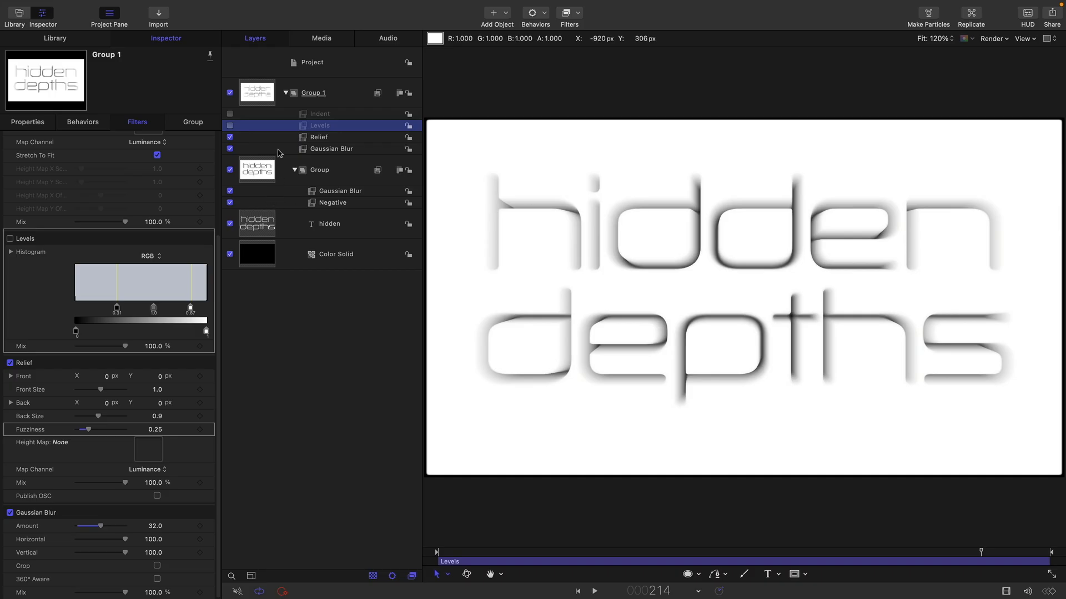
pyautogui.click(230, 126)
pyautogui.click(231, 115)
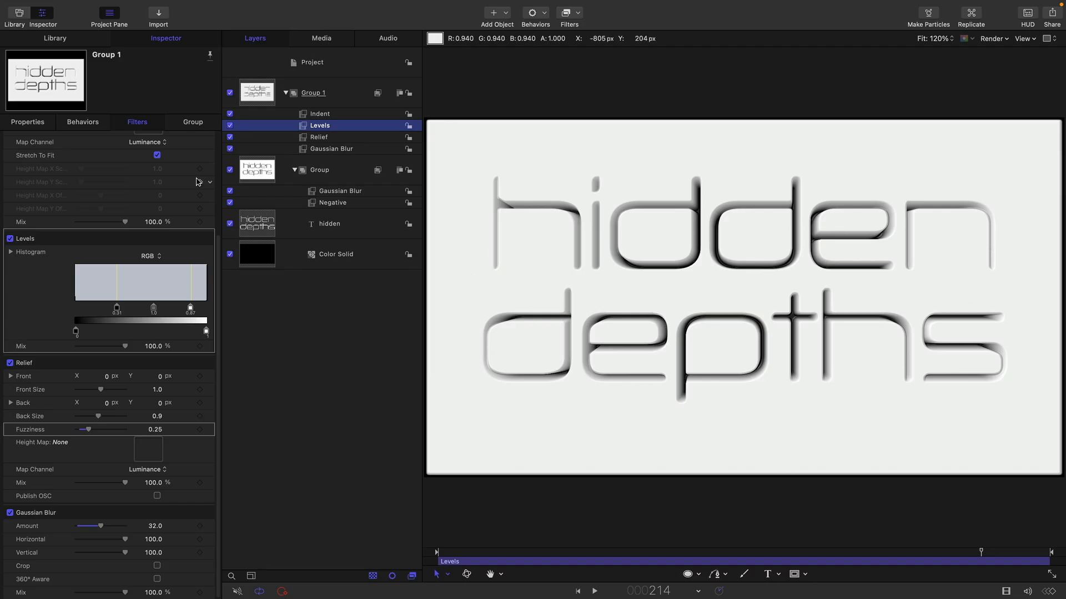
pyautogui.scroll(5, 198, 182)
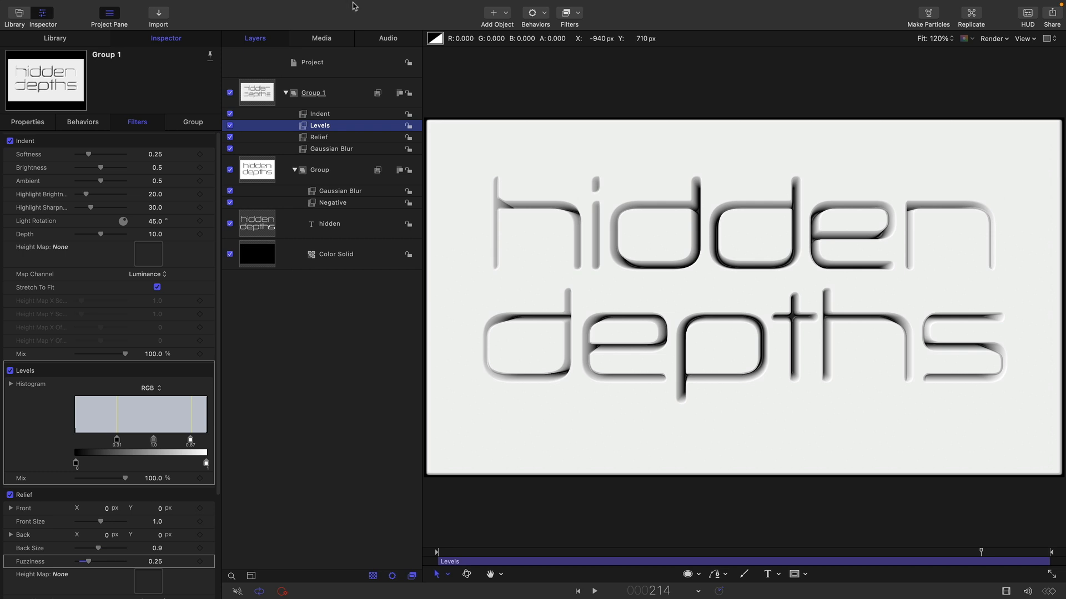
# Step: Apply the Sequence Text animation behavior to the "hidden depths" text layer
pyautogui.click(262, 224)
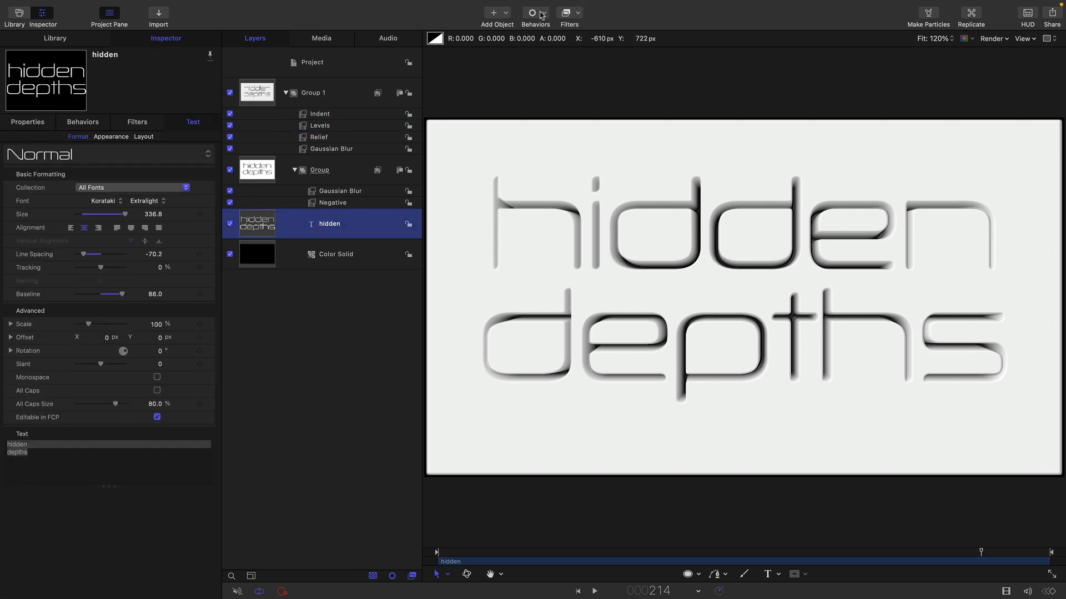
pyautogui.click(544, 12)
pyautogui.moveTo(565, 155)
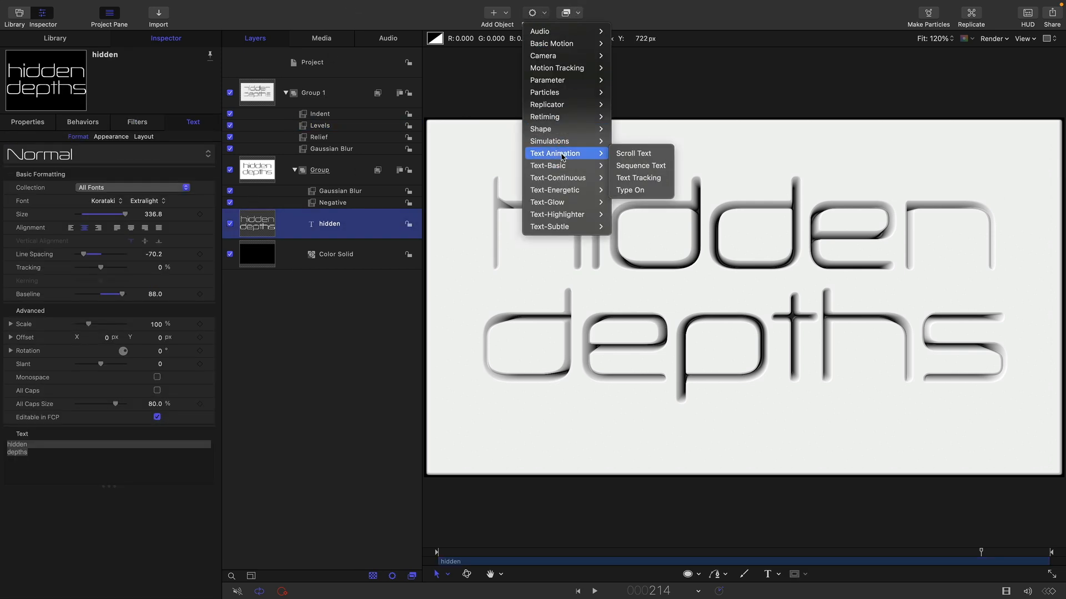
pyautogui.click(635, 167)
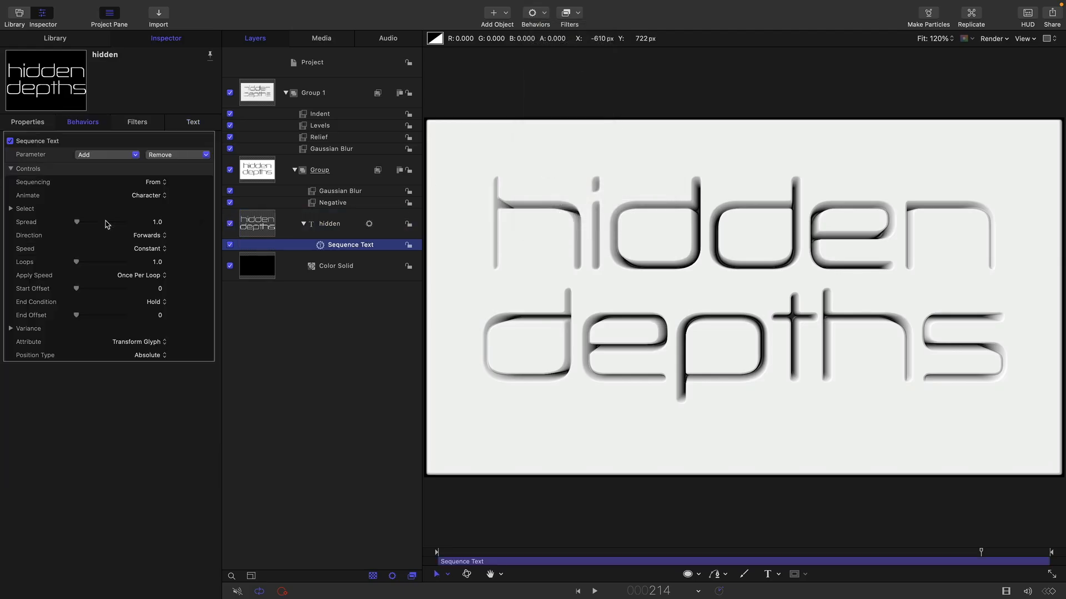
# Step: Add the face Color parameter to the Sequence Text behavior and set its brightness to 40%
pyautogui.click(99, 157)
pyautogui.moveTo(109, 205)
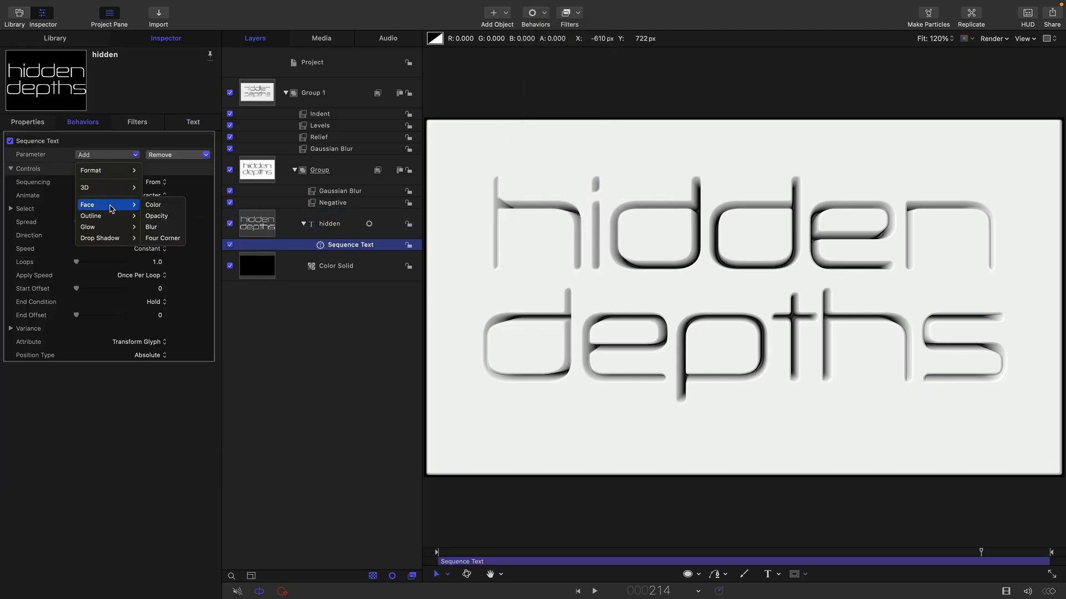
pyautogui.click(150, 211)
pyautogui.click(154, 169)
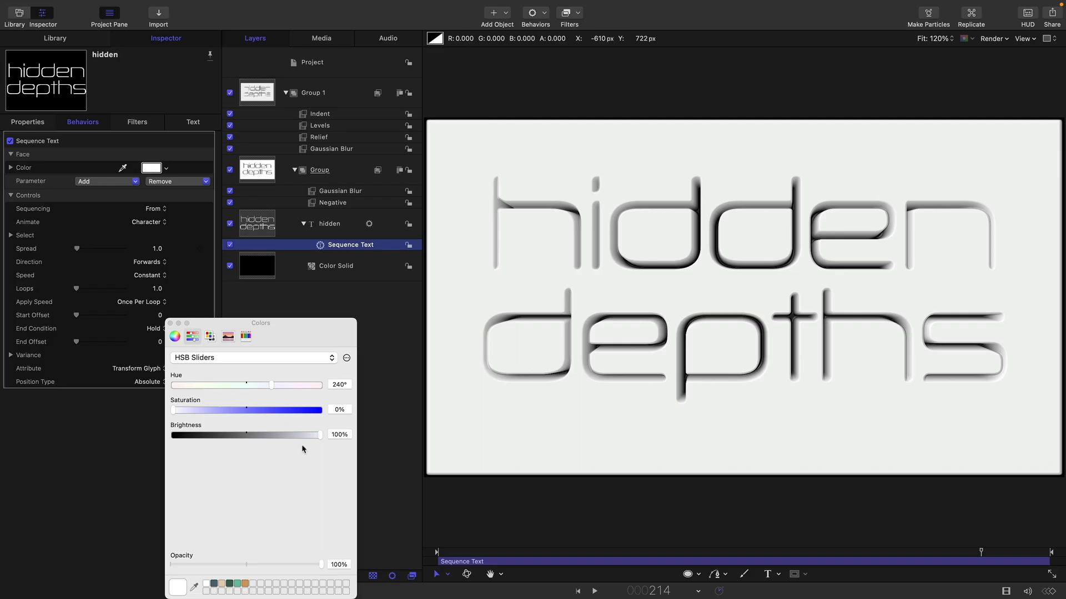
pyautogui.click(344, 432)
pyautogui.write('40')
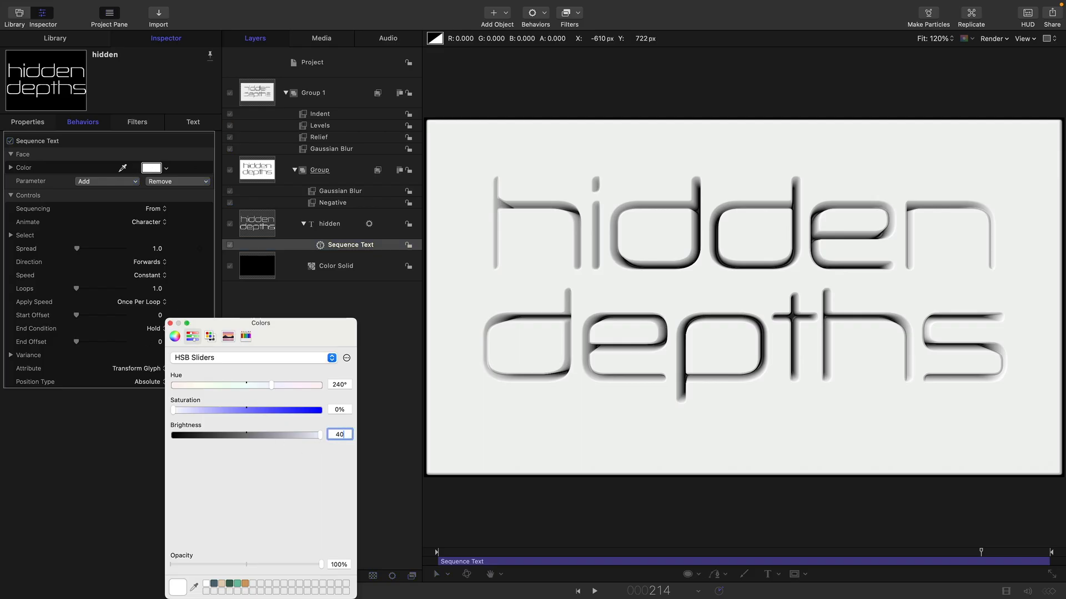
pyautogui.press('Return')
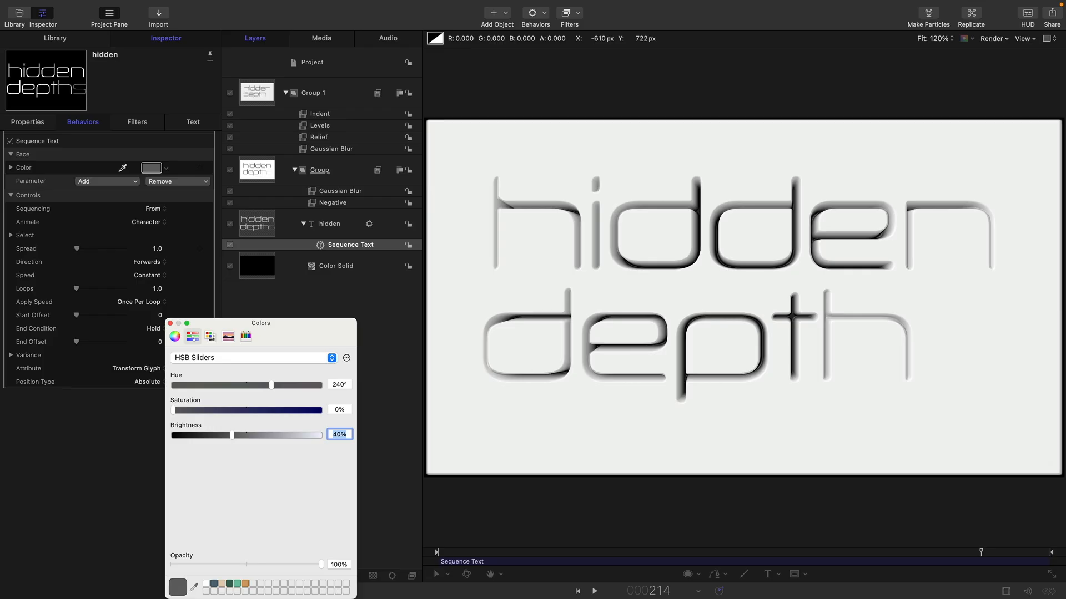
pyautogui.press('shift+super+c')
# Step: Play the animation from the first frame to check how the letters appear
pyautogui.click(577, 592)
pyautogui.click(594, 592)
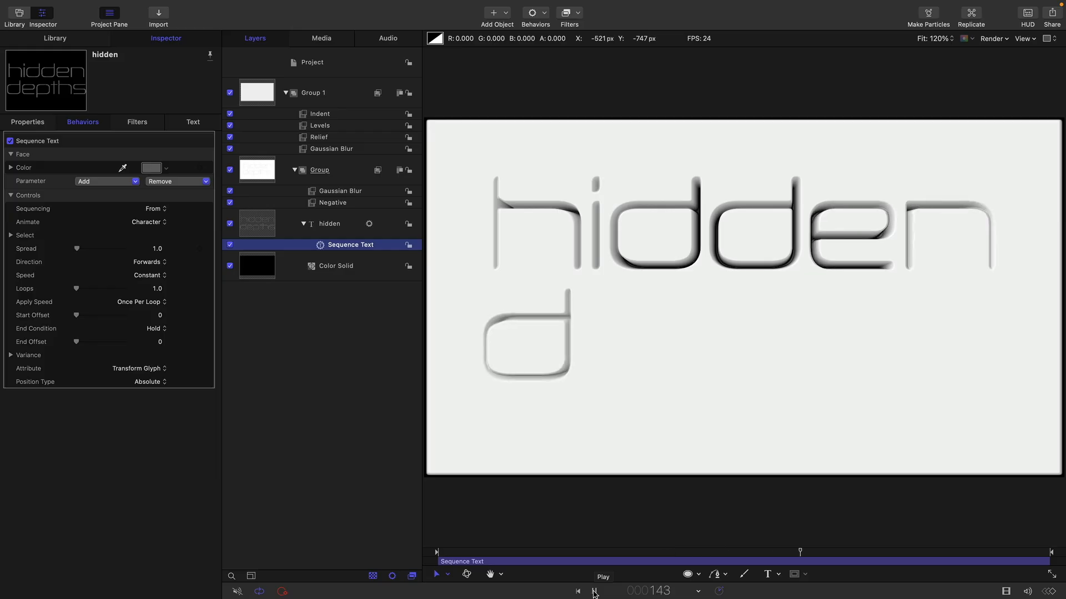
pyautogui.click(594, 592)
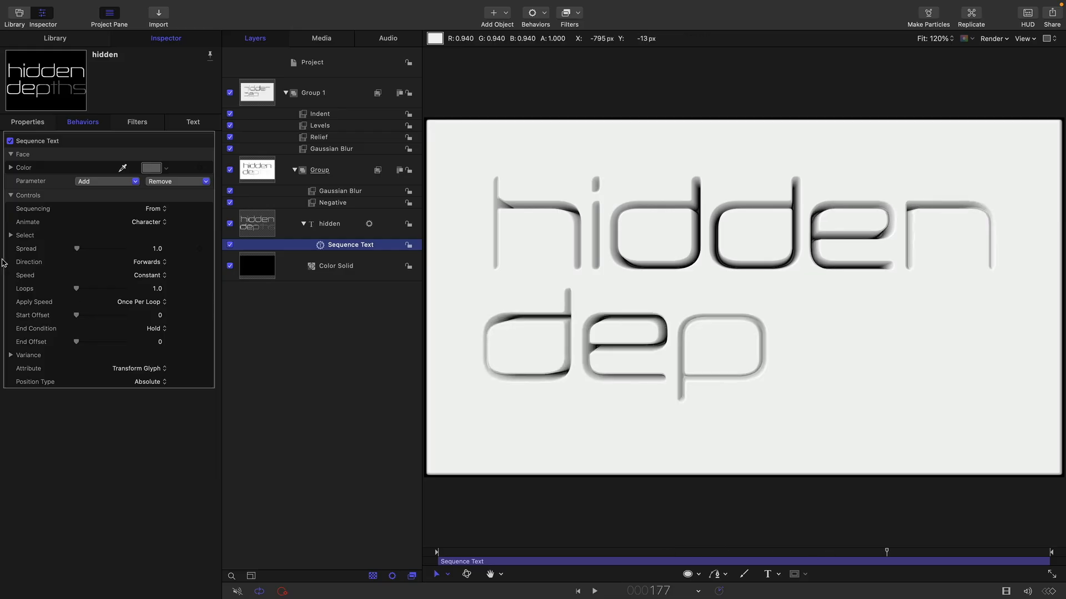
# Step: Set the Sequence Text behavior's Spread to 20 and its Direction to Random
pyautogui.click(156, 248)
pyautogui.write('20')
pyautogui.press('Return')
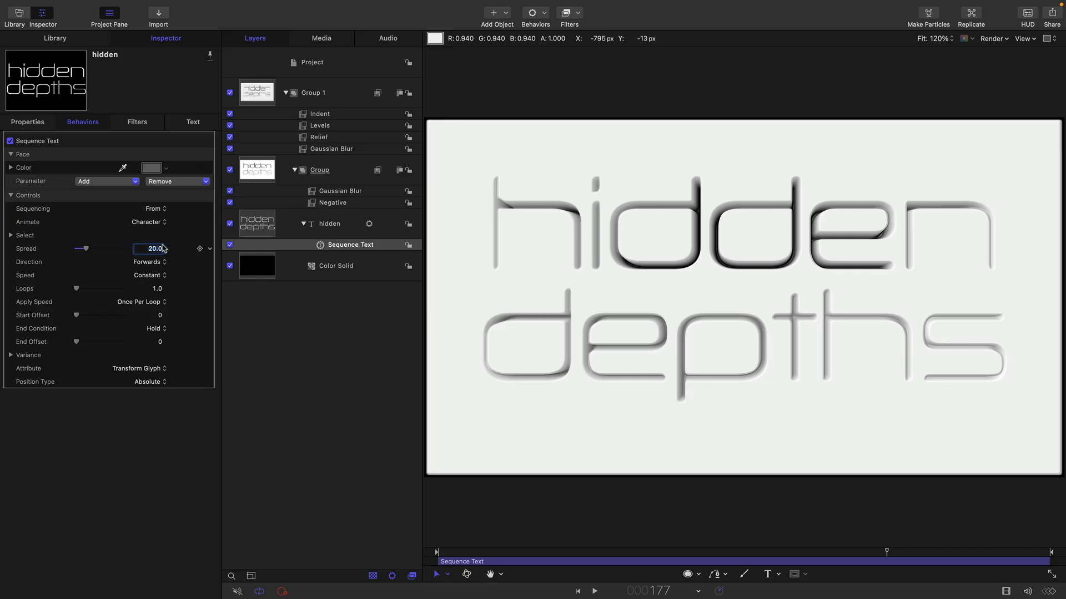
pyautogui.click(150, 263)
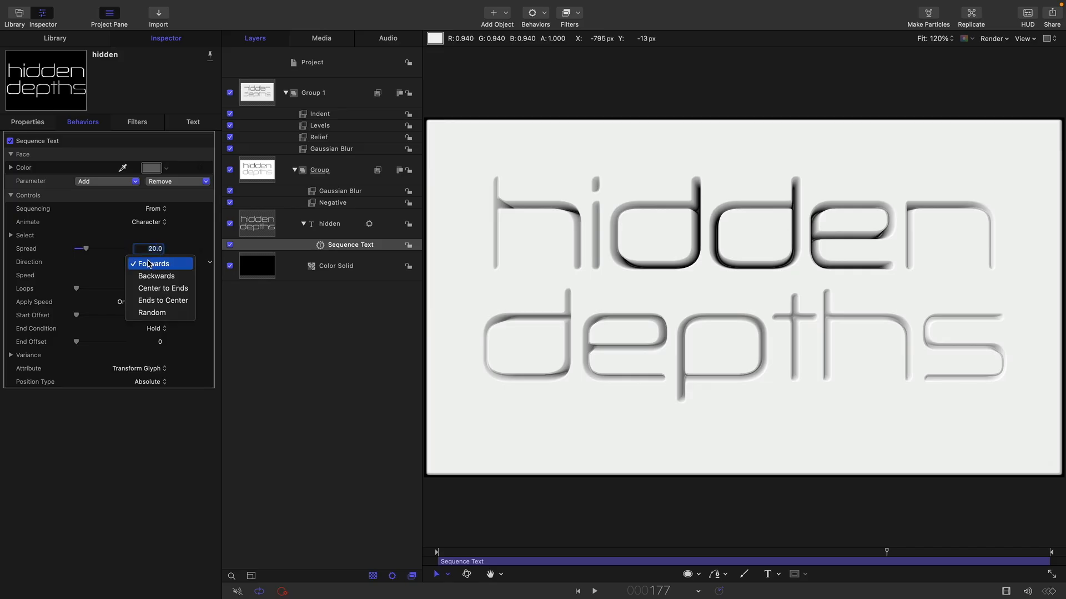
pyautogui.click(152, 313)
# Step: Set the Sequence Text behavior's Speed to Ease Out and play back the random letter animation
pyautogui.moveTo(599, 553); pyautogui.dragTo(654, 552)
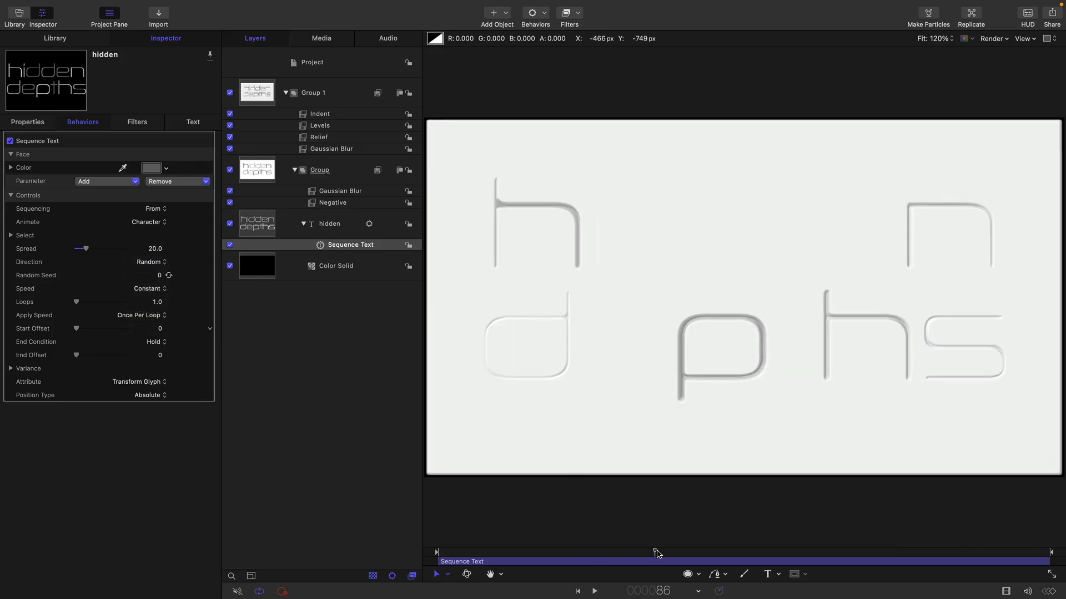
pyautogui.click(154, 288)
pyautogui.click(145, 312)
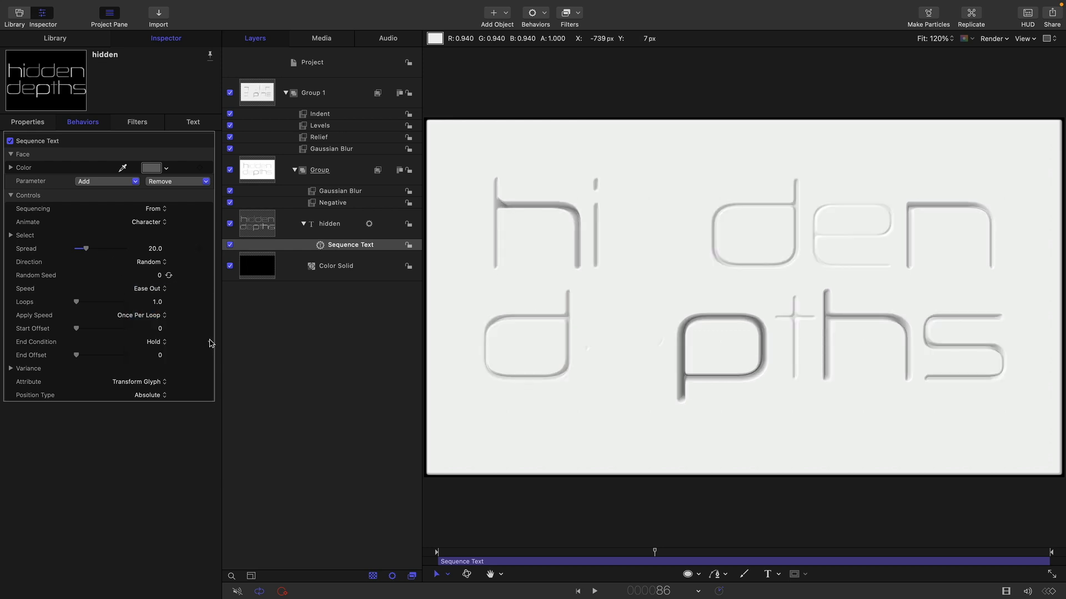
pyautogui.click(595, 591)
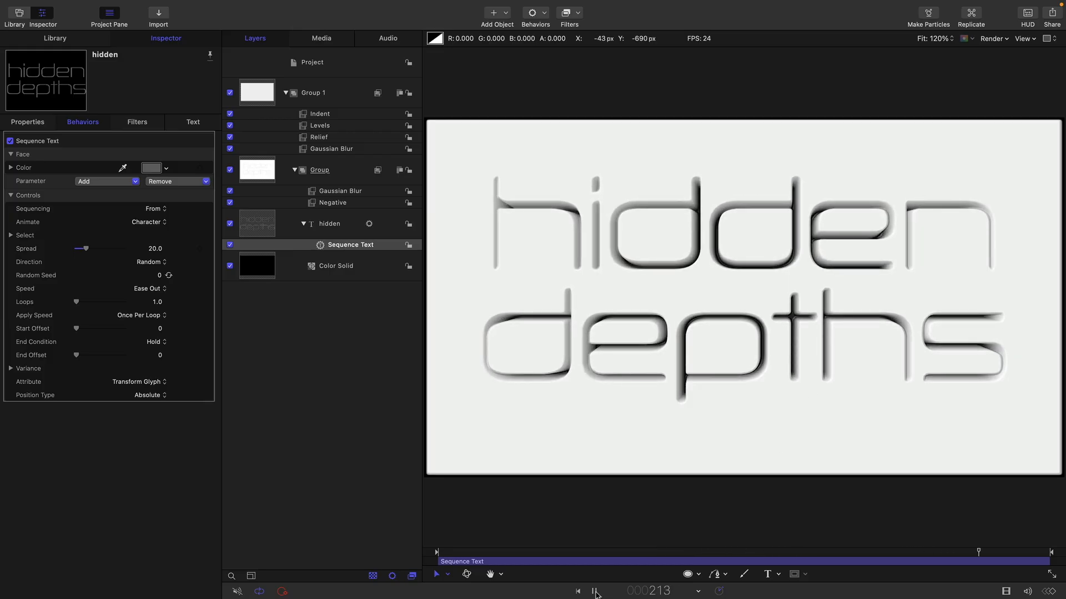
# Step: Stop playback and add a Ramp parameter behavior to the text layer's Z position
pyautogui.click(254, 214)
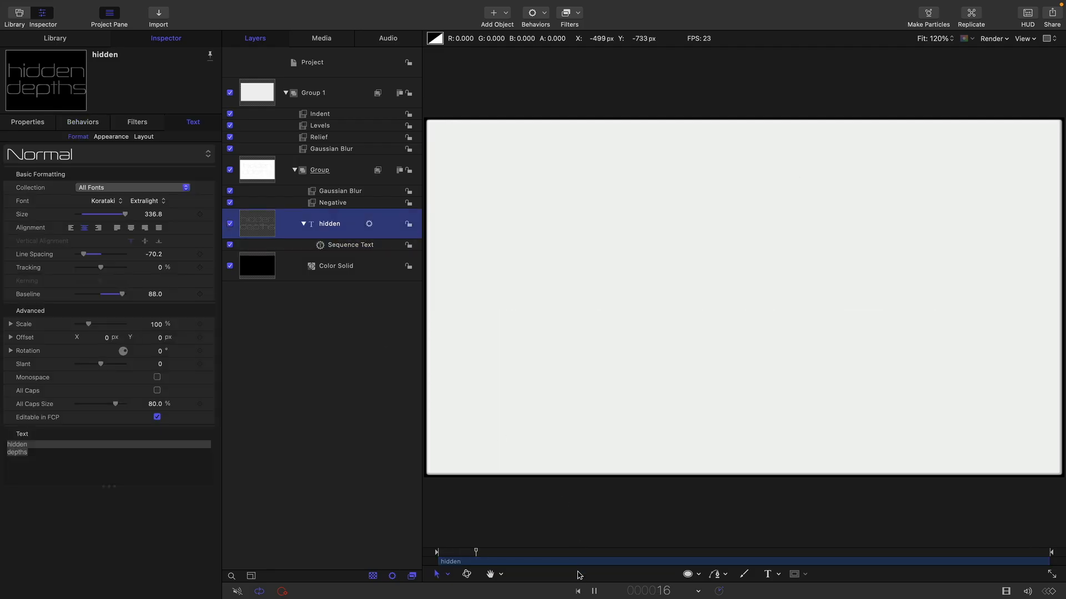
pyautogui.click(592, 593)
pyautogui.click(27, 122)
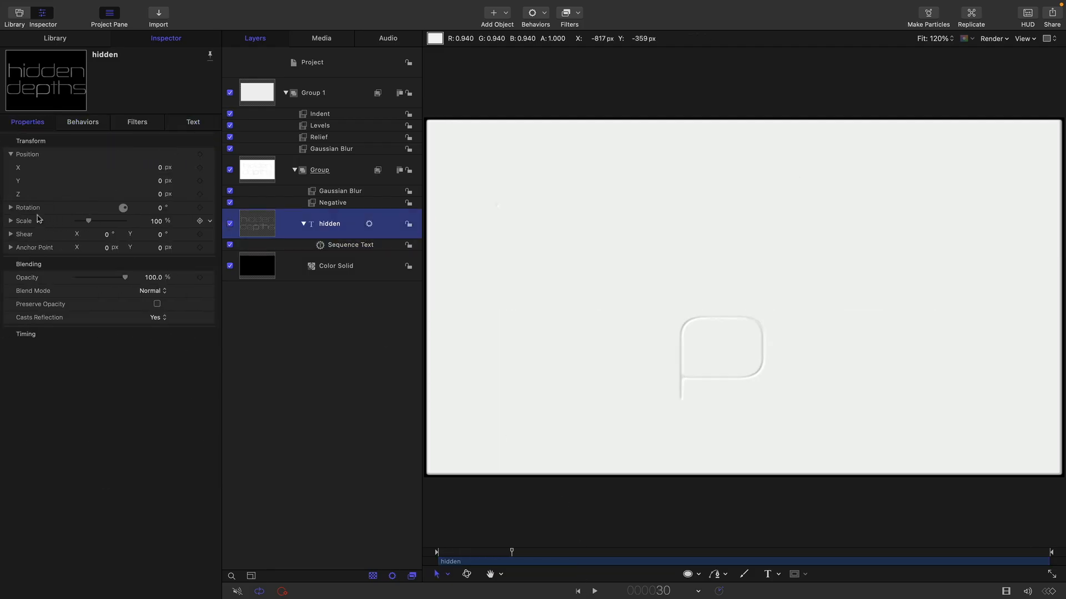
pyautogui.click(210, 194)
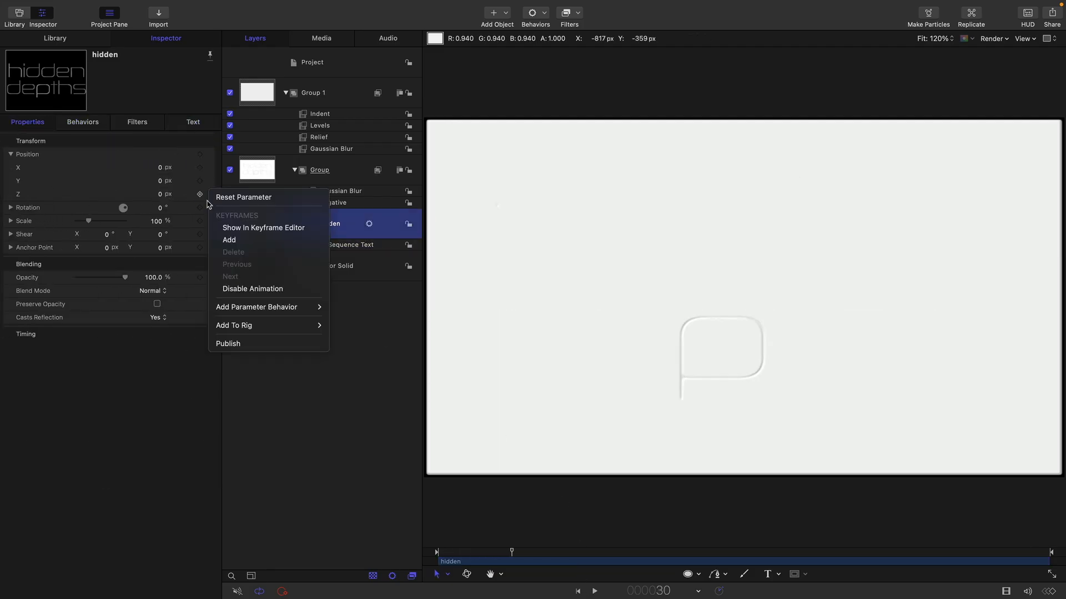
pyautogui.moveTo(240, 312)
pyautogui.click(346, 441)
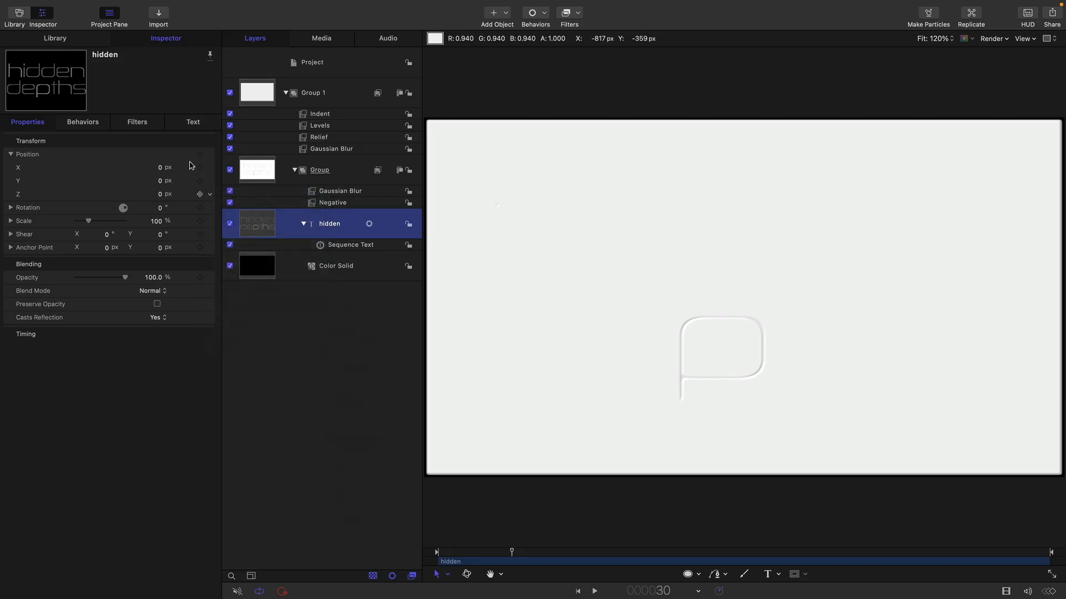
# Step: Set the Ramp behavior's Start Value to 200 px and preview the animation from the start
pyautogui.click(158, 154)
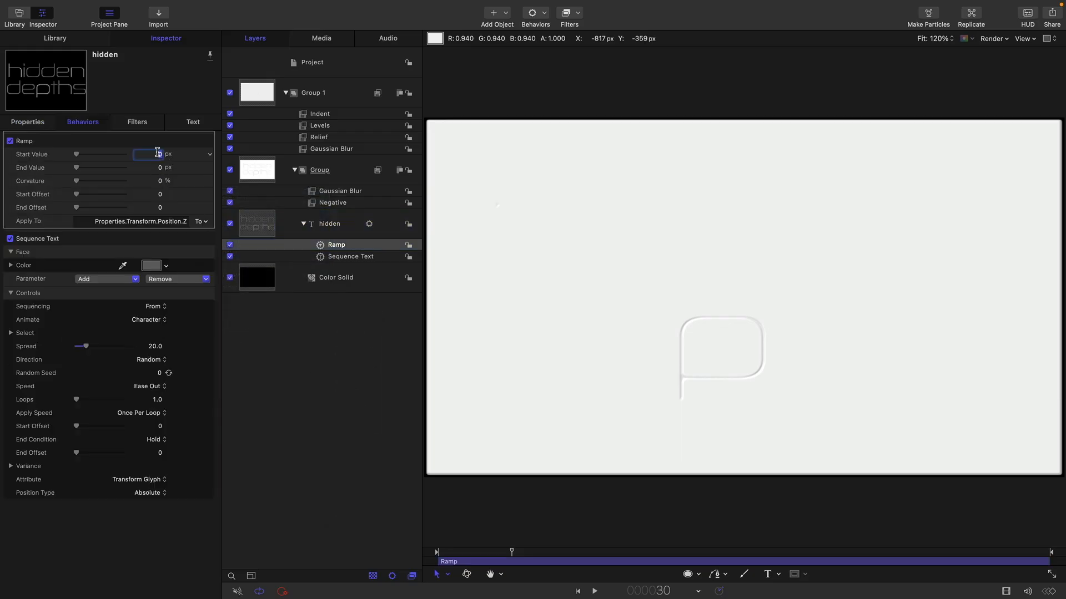
pyautogui.write('200')
pyautogui.press('Return')
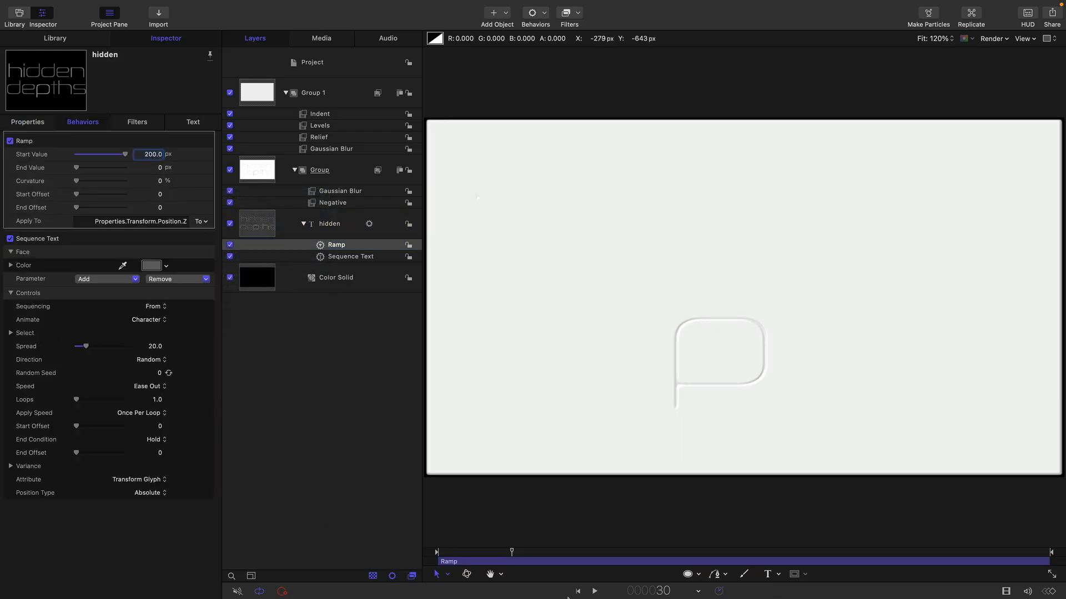
pyautogui.click(577, 592)
pyautogui.click(594, 591)
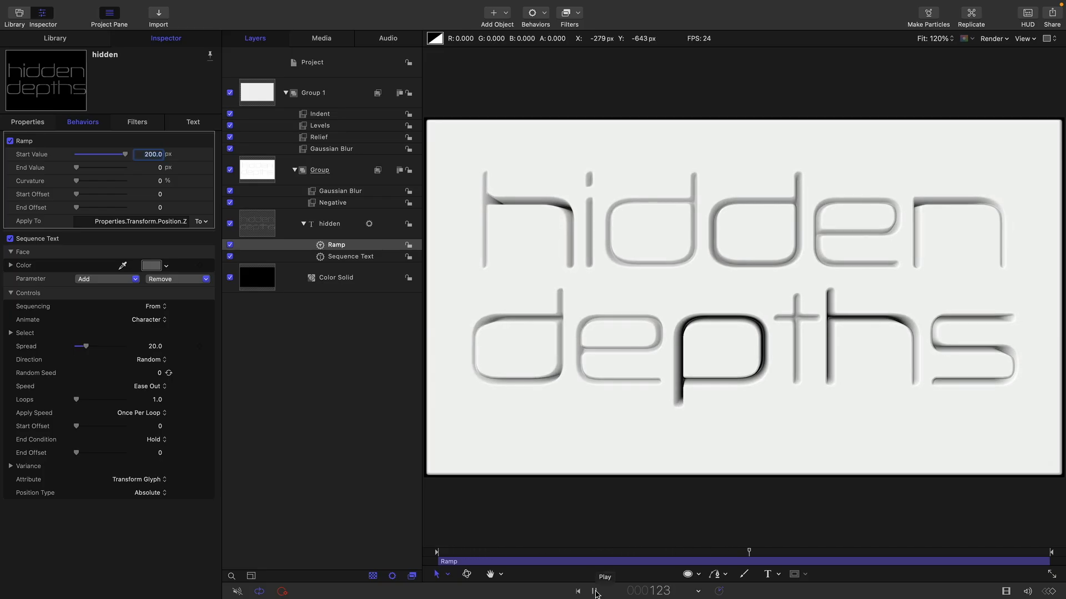
pyautogui.click(596, 592)
# Step: Draw a small circle shape below the word "depths", placed directly above the hidden text layer in the inner group
pyautogui.click(226, 134)
pyautogui.click(258, 172)
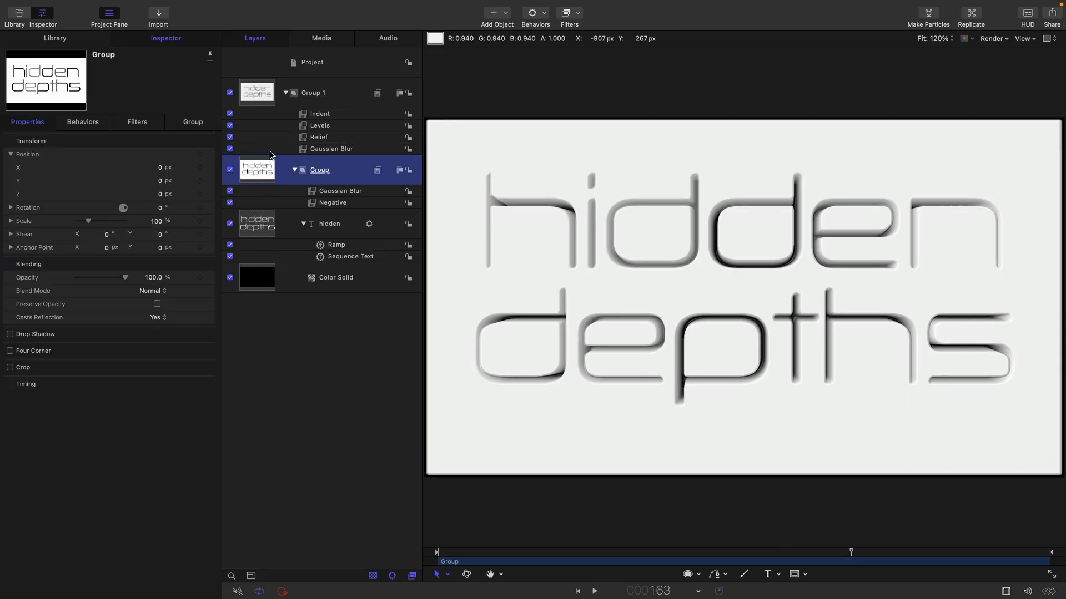
pyautogui.click(259, 227)
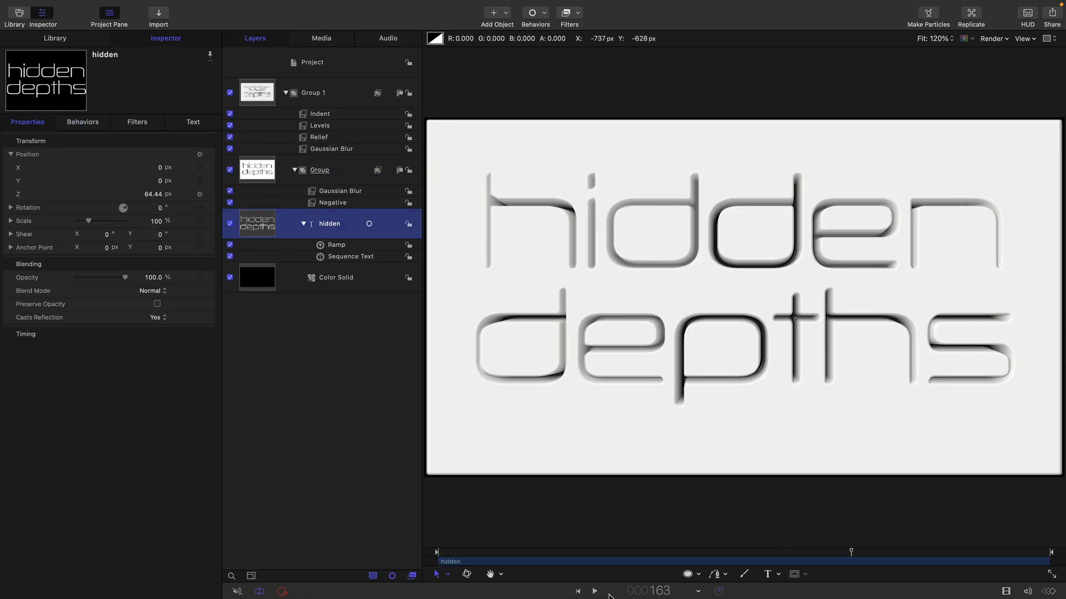
pyautogui.click(691, 577)
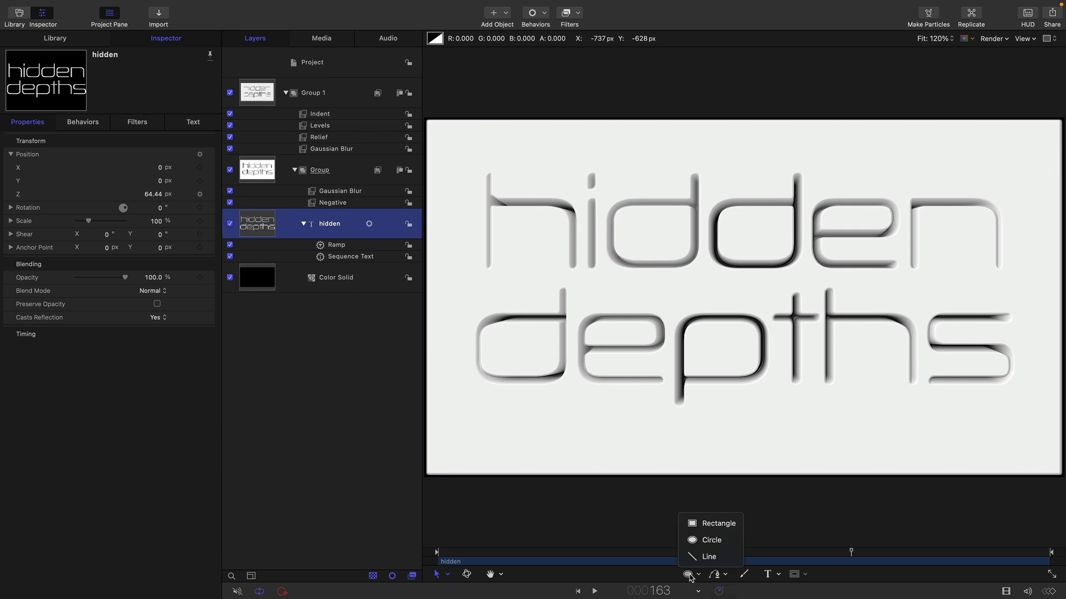
pyautogui.click(708, 540)
pyautogui.moveTo(575, 409); pyautogui.dragTo(608, 441)
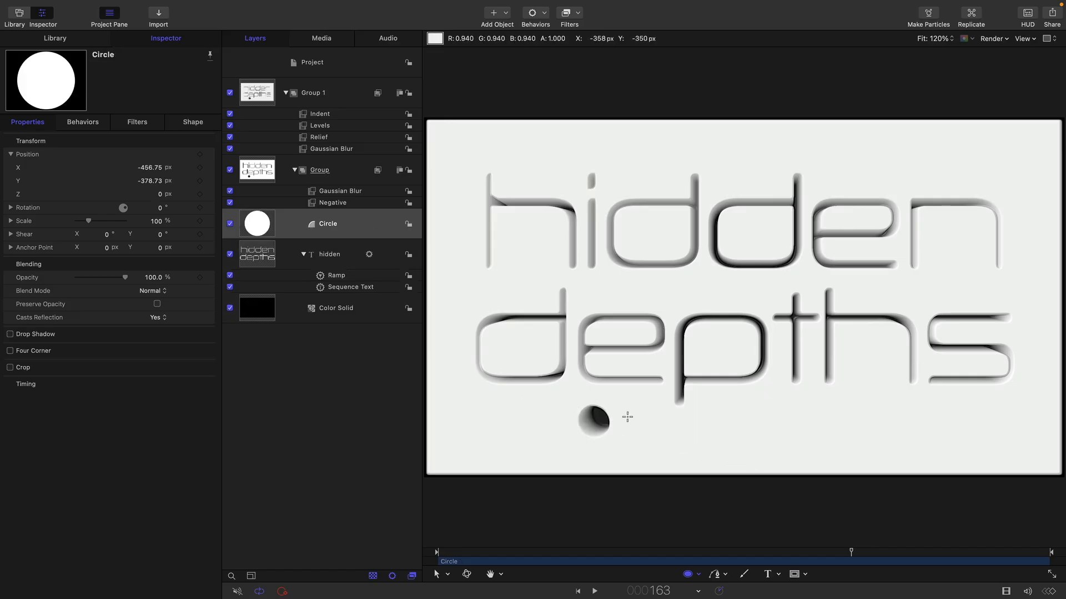
# Step: Move the circle above the text to about Y 437 px and reset its X position to centre it
pyautogui.moveTo(163, 185); pyautogui.dragTo(149, 182)
pyautogui.click(210, 168)
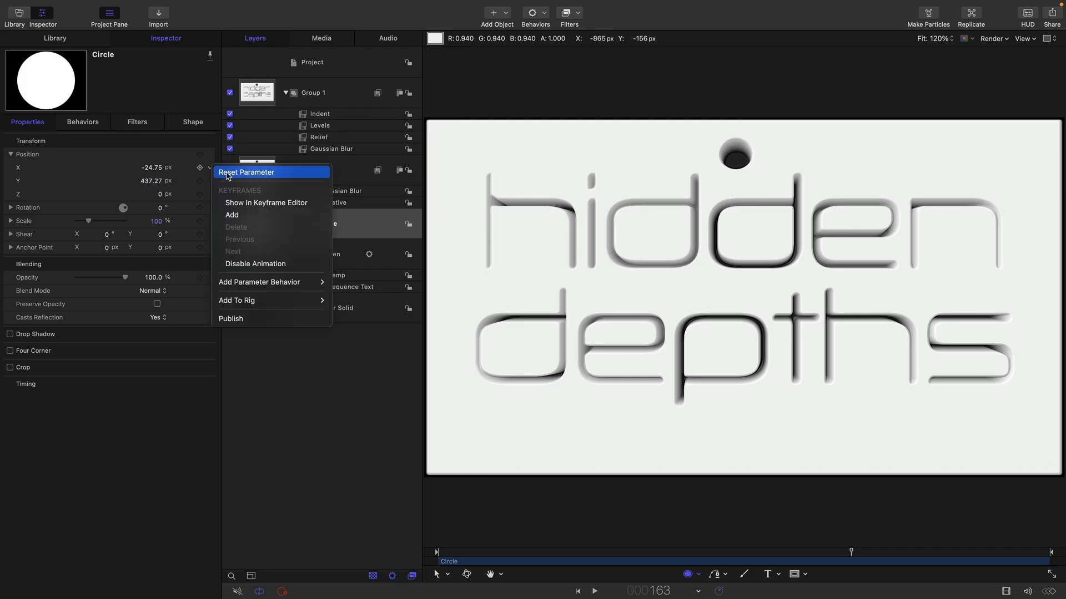
pyautogui.click(237, 173)
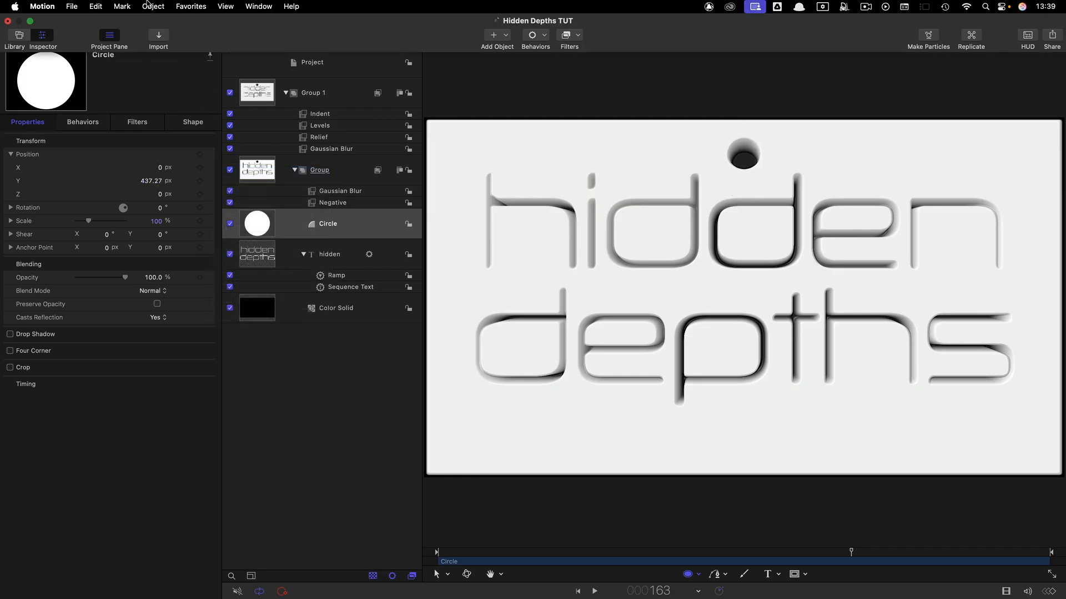
# Step: Replicate the circle, set the replicator to 1 row and increase its size so the five circles spread apart
pyautogui.click(153, 6)
pyautogui.click(225, 414)
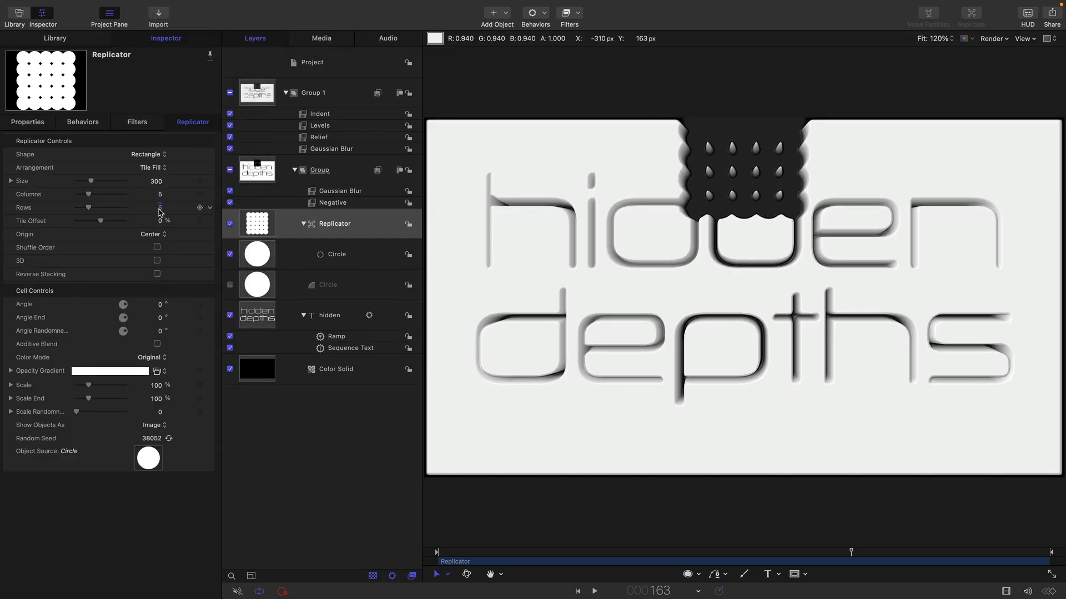
pyautogui.click(159, 207)
pyautogui.write('1')
pyautogui.press('Return')
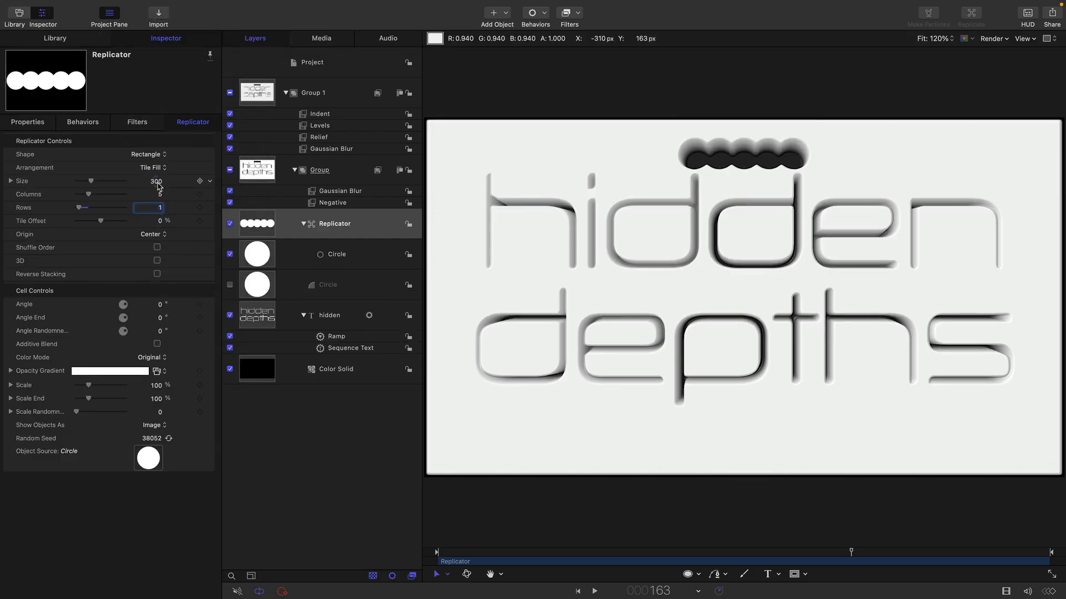
pyautogui.moveTo(156, 181)
pyautogui.mouseDown()
pyautogui.moveTo(211, 182)
pyautogui.moveTo(170, 183)
pyautogui.mouseUp()
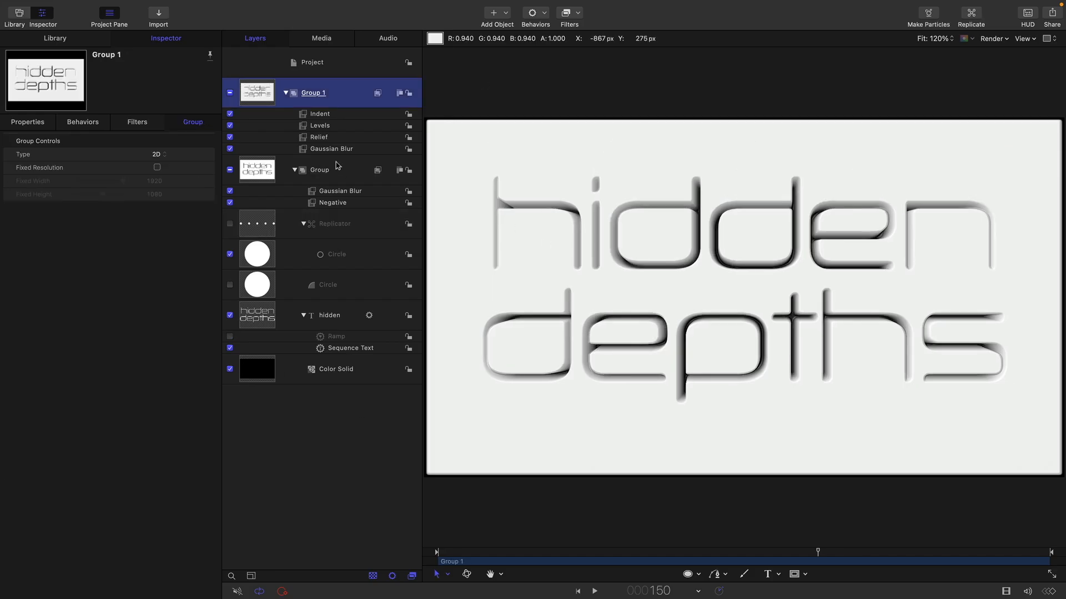
# Step: Add a Stylize Add Noise filter to Group 1, directly above its Gaussian Blur
pyautogui.click(307, 149)
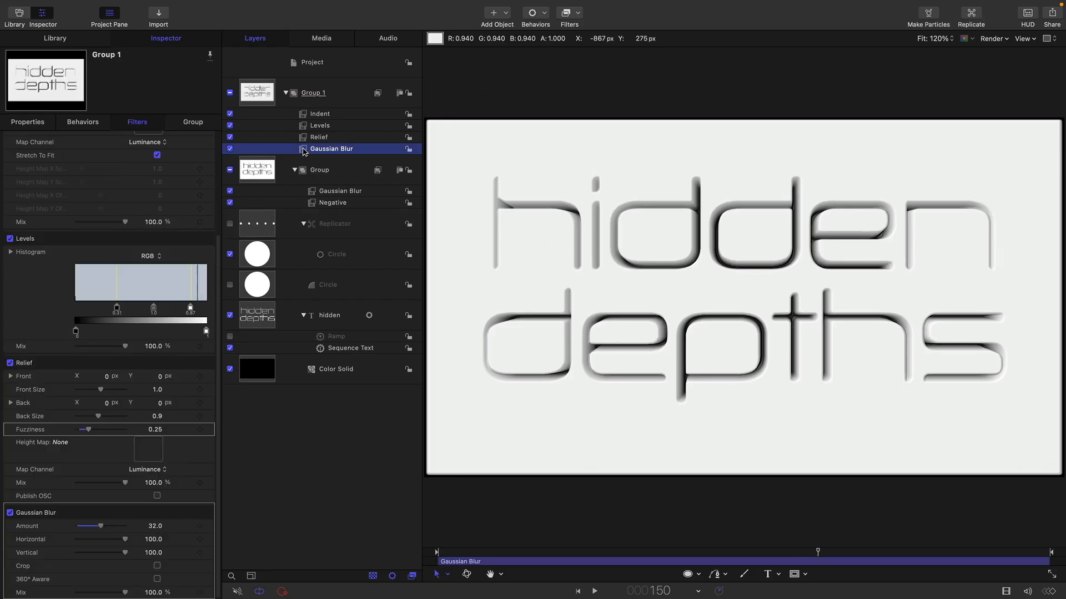
pyautogui.click(578, 15)
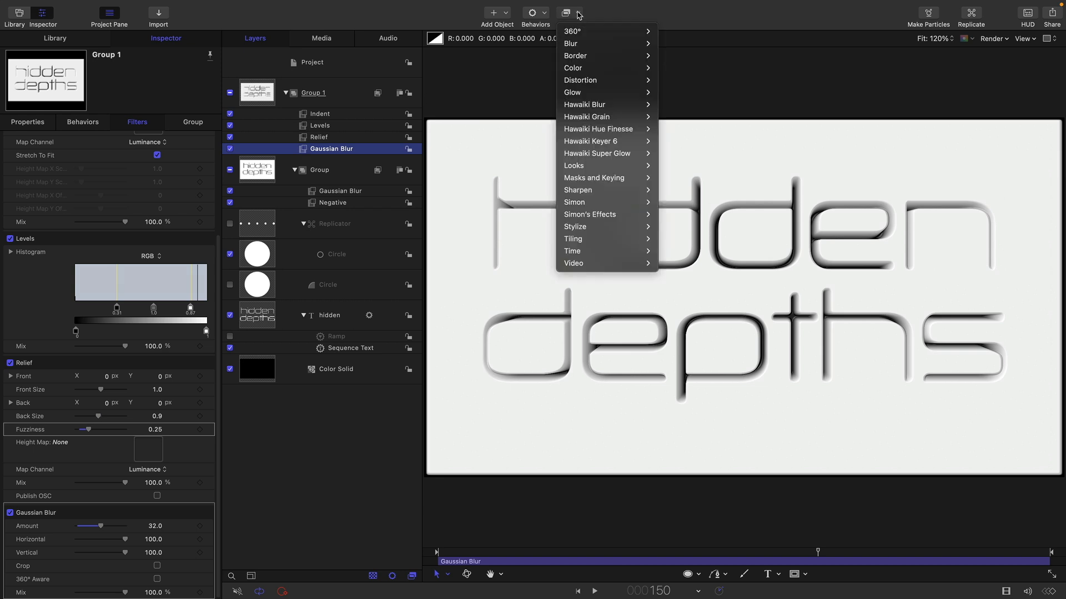
pyautogui.moveTo(605, 227)
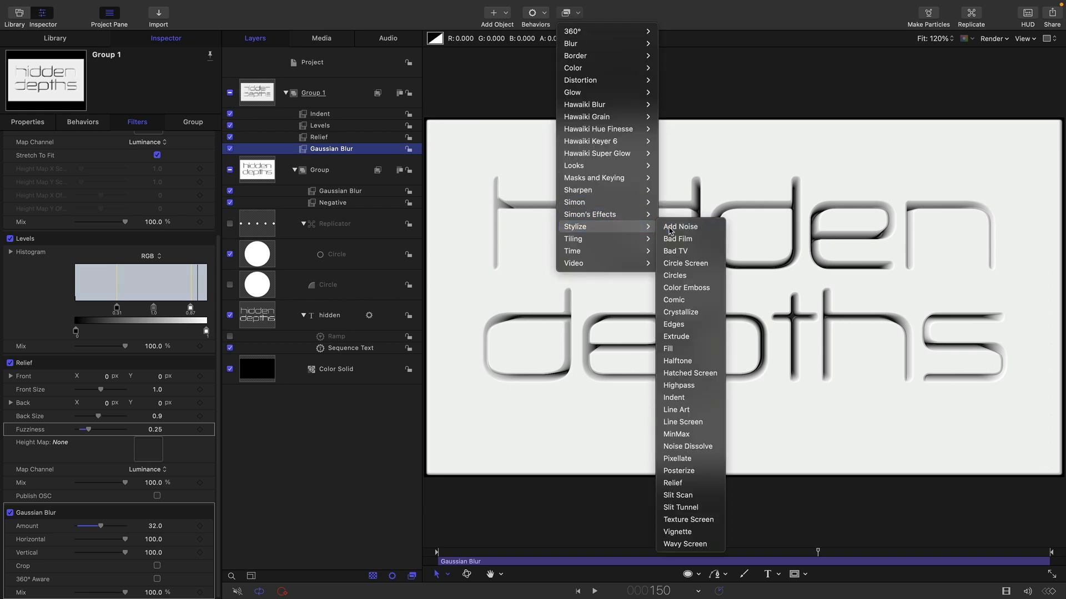
pyautogui.click(670, 228)
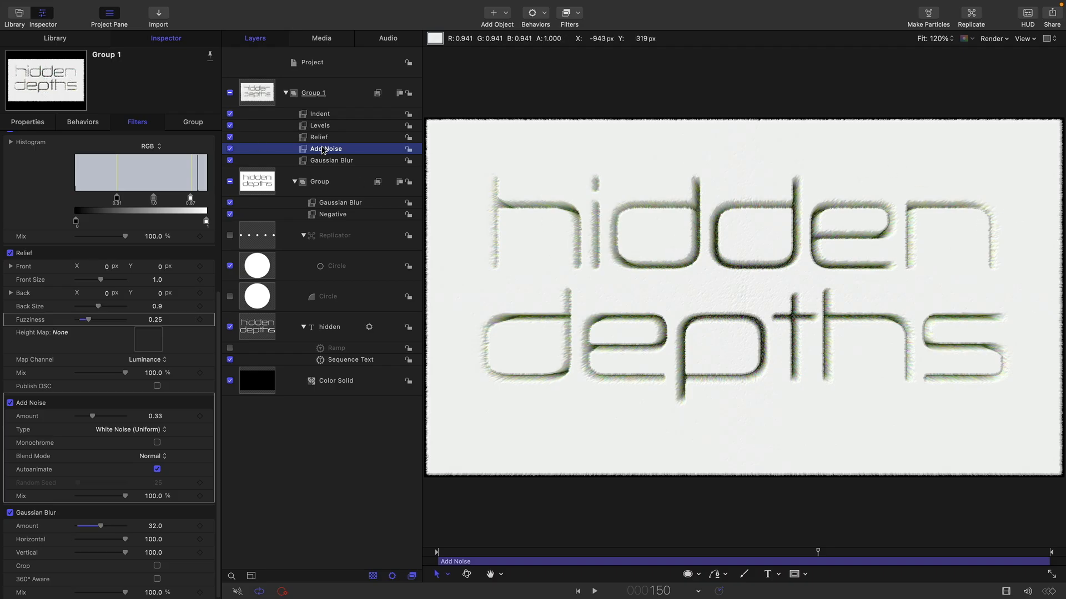
# Step: Add a Hue/Saturation filter above Add Noise and set its Saturation to -1.0
pyautogui.click(576, 17)
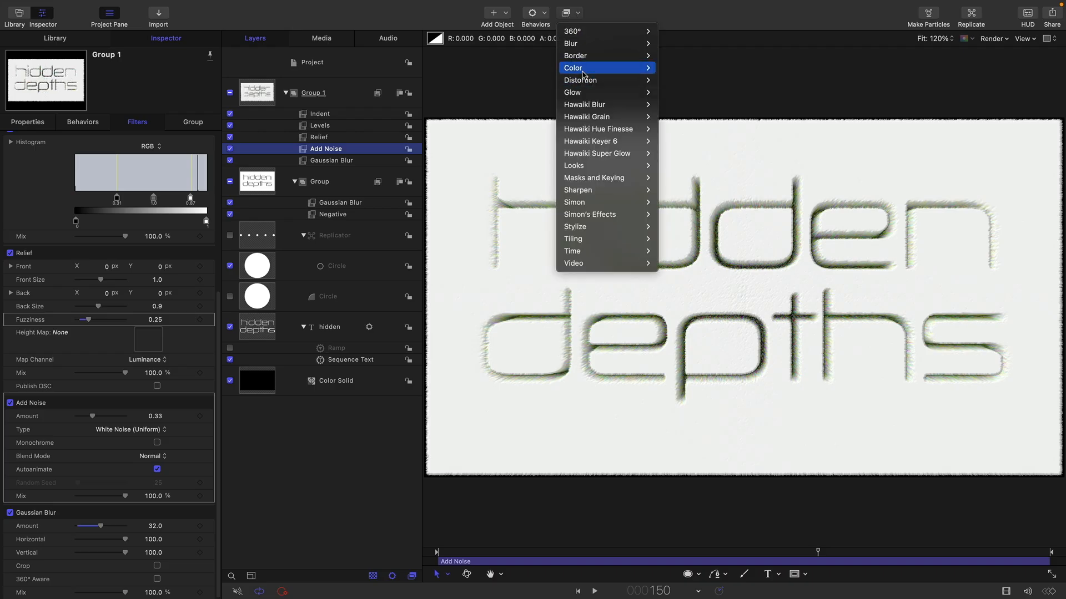
pyautogui.moveTo(583, 69)
pyautogui.click(689, 227)
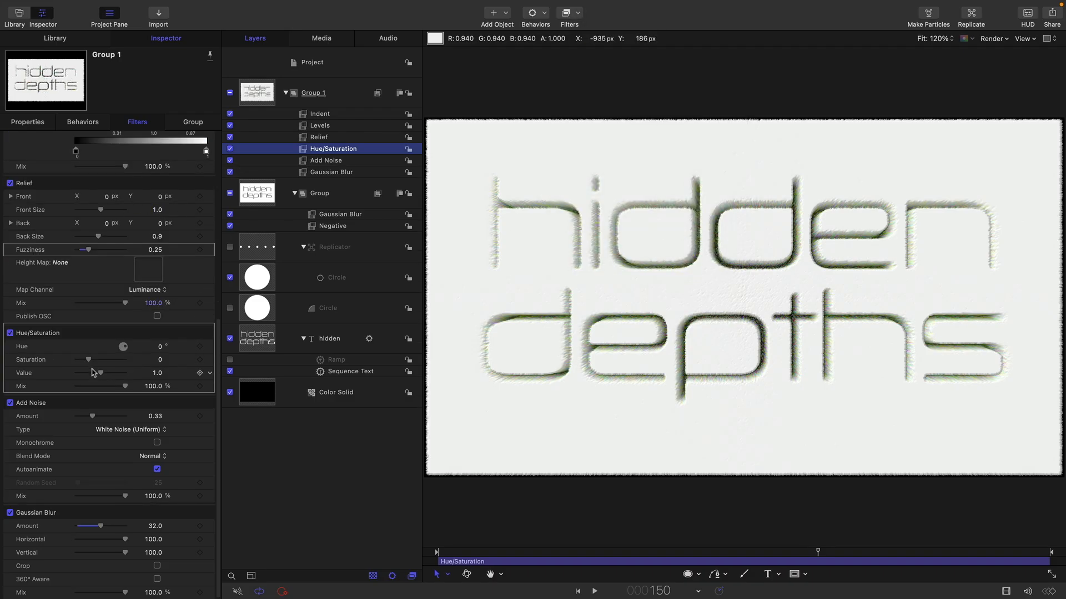
pyautogui.moveTo(88, 360); pyautogui.dragTo(29, 354)
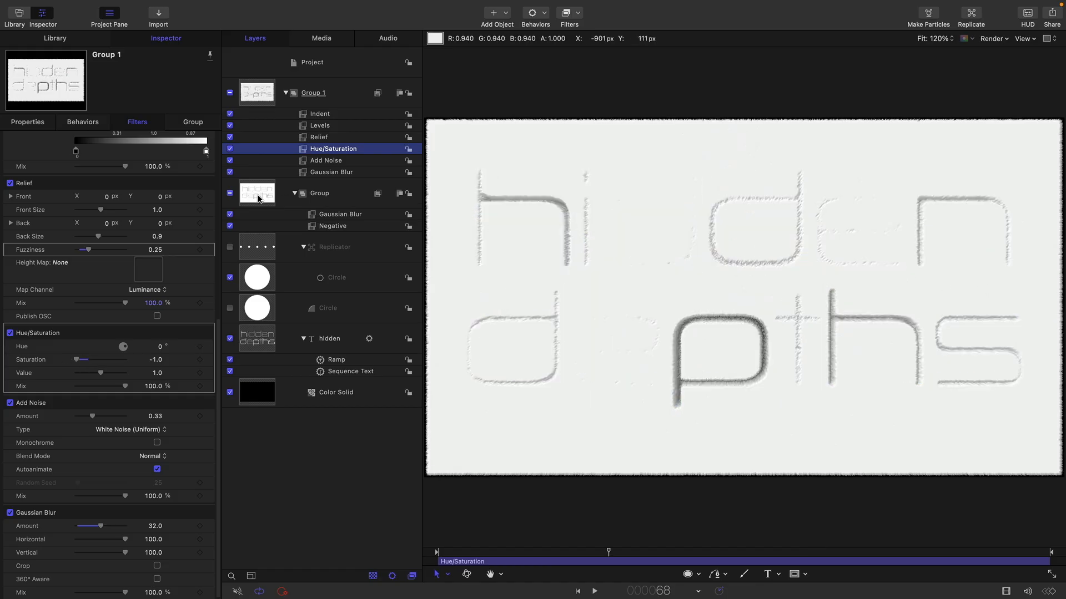
# Step: Turn off Autoanimate on the Add Noise filter and play back the animation to check the static texture
pyautogui.click(318, 161)
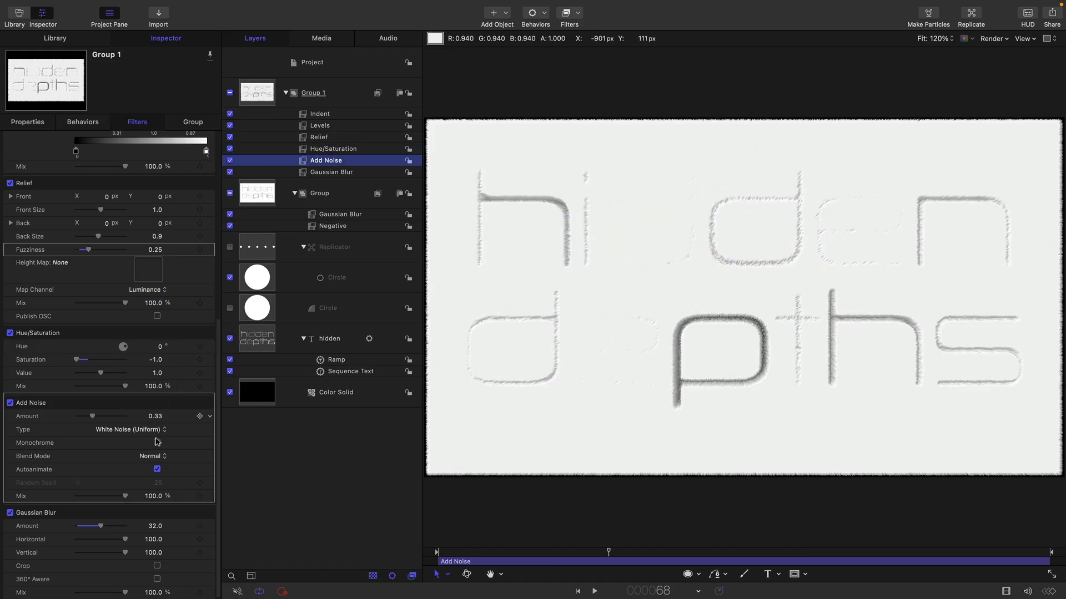
pyautogui.click(157, 469)
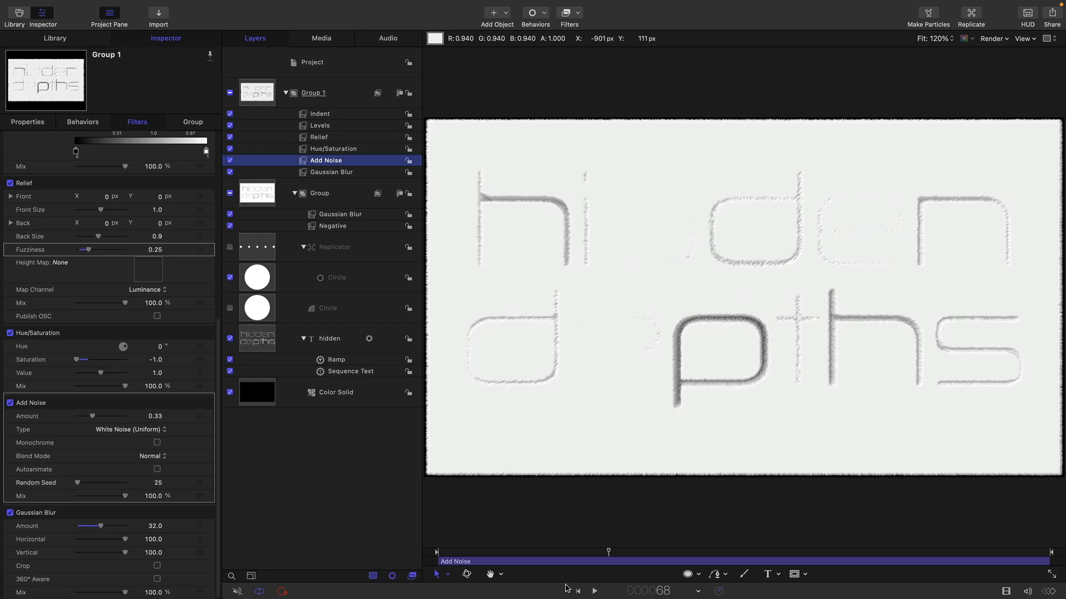
pyautogui.click(595, 592)
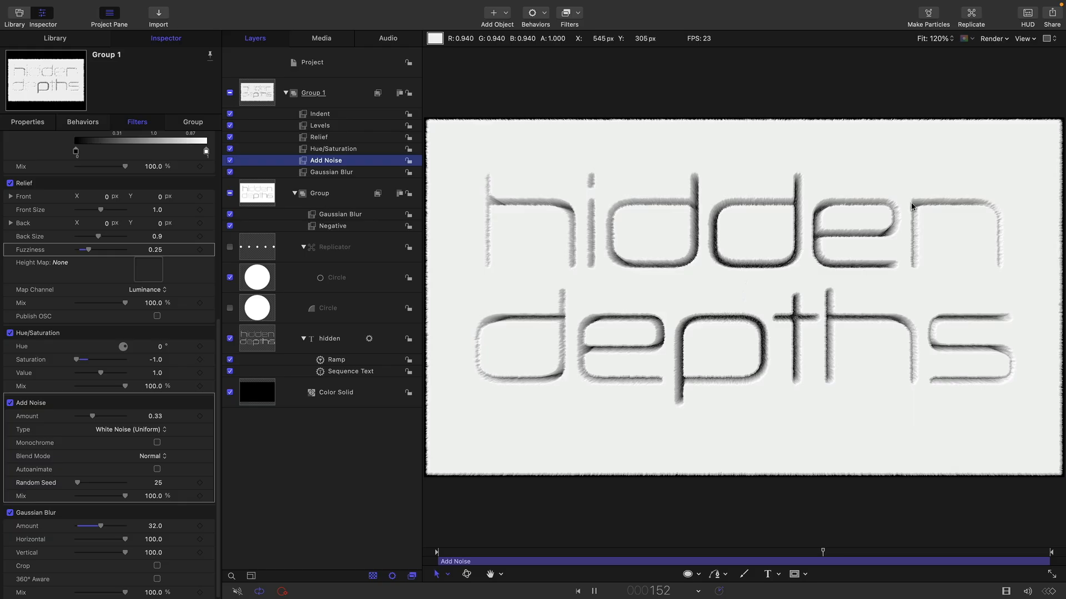
pyautogui.click(594, 592)
# Step: Turn off the Sequence Text behavior, lower the text's face color brightness to 81% and scrub the timeline to check the depth
pyautogui.click(230, 360)
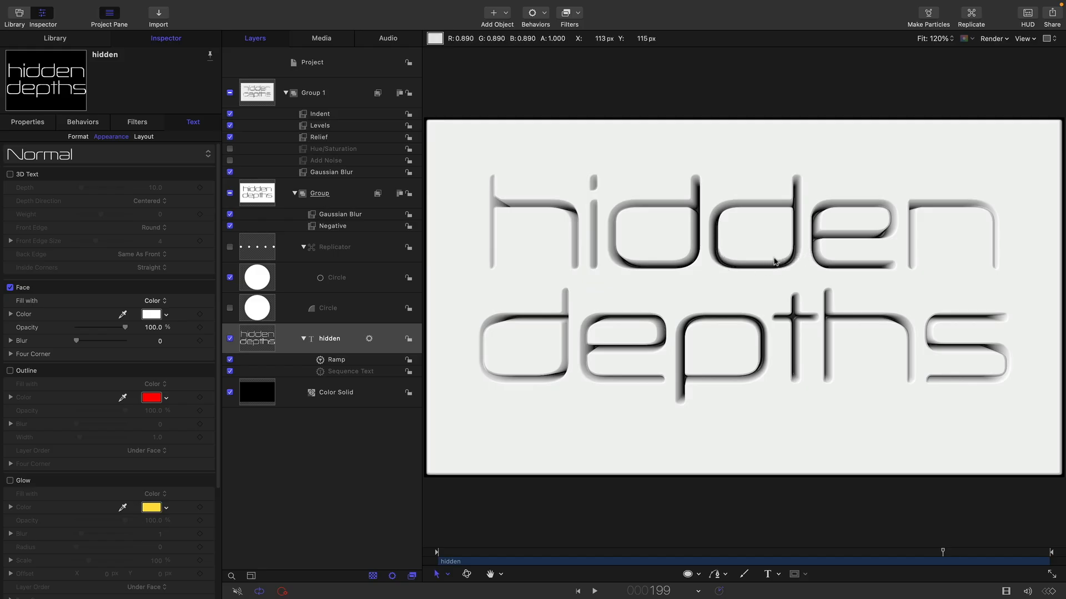
pyautogui.click(151, 315)
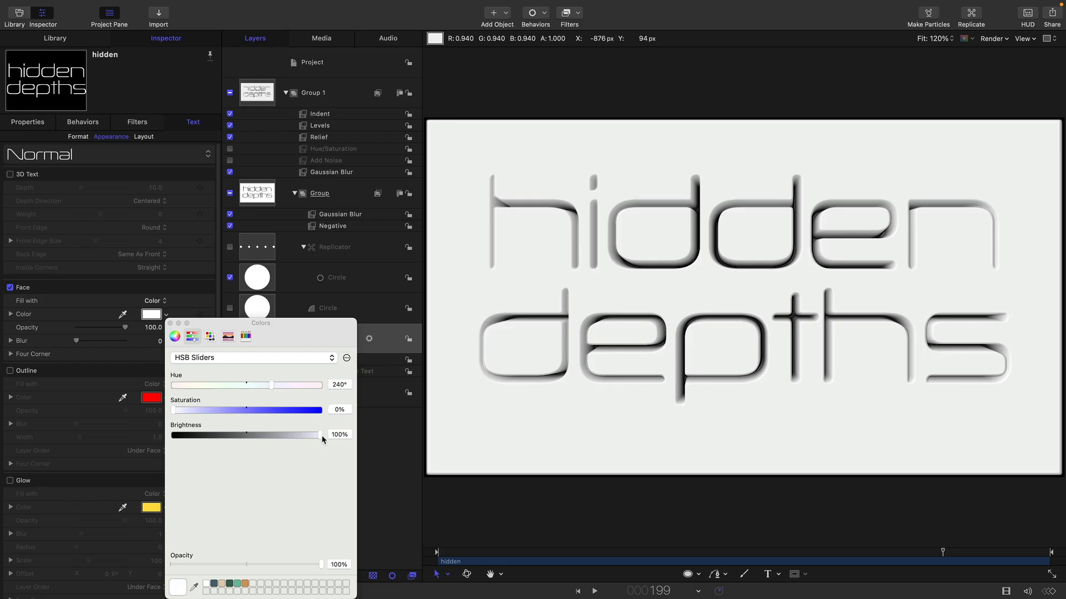
pyautogui.moveTo(319, 435); pyautogui.dragTo(301, 438)
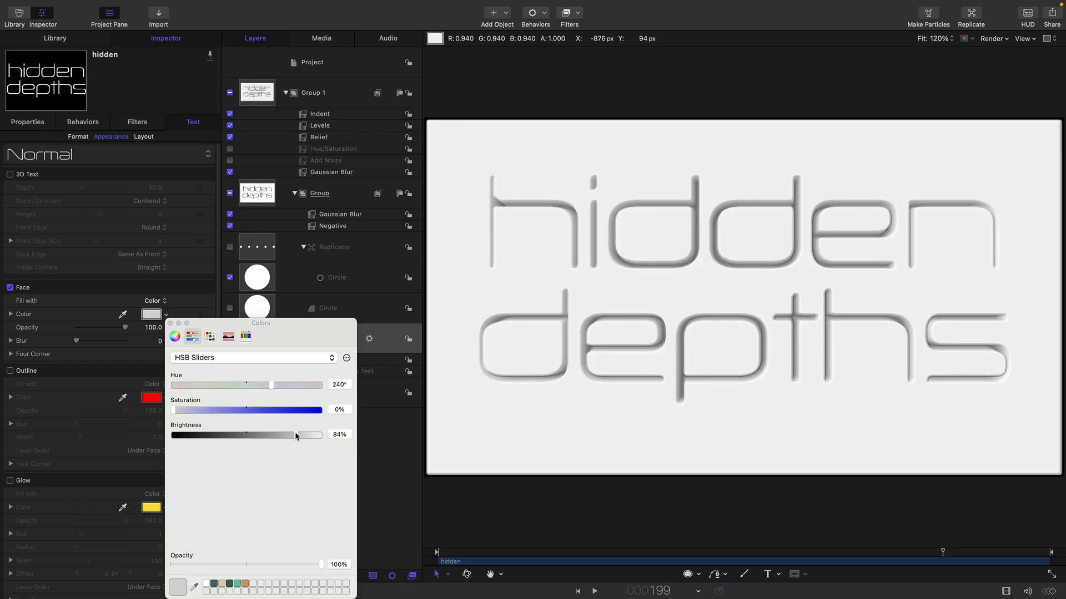
pyautogui.moveTo(296, 436); pyautogui.dragTo(293, 436)
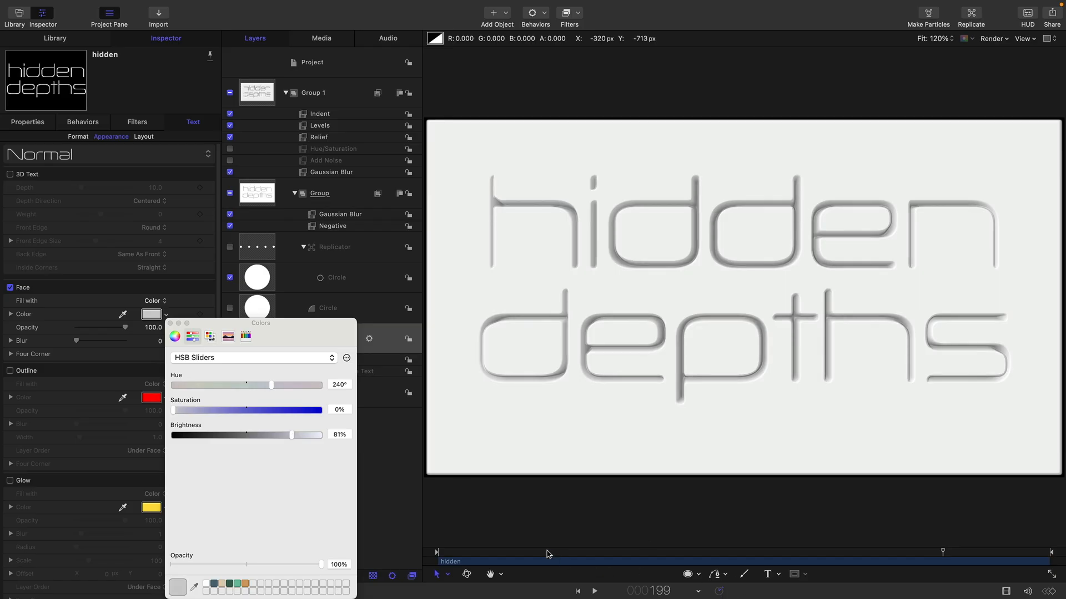
pyautogui.moveTo(547, 553); pyautogui.dragTo(945, 576)
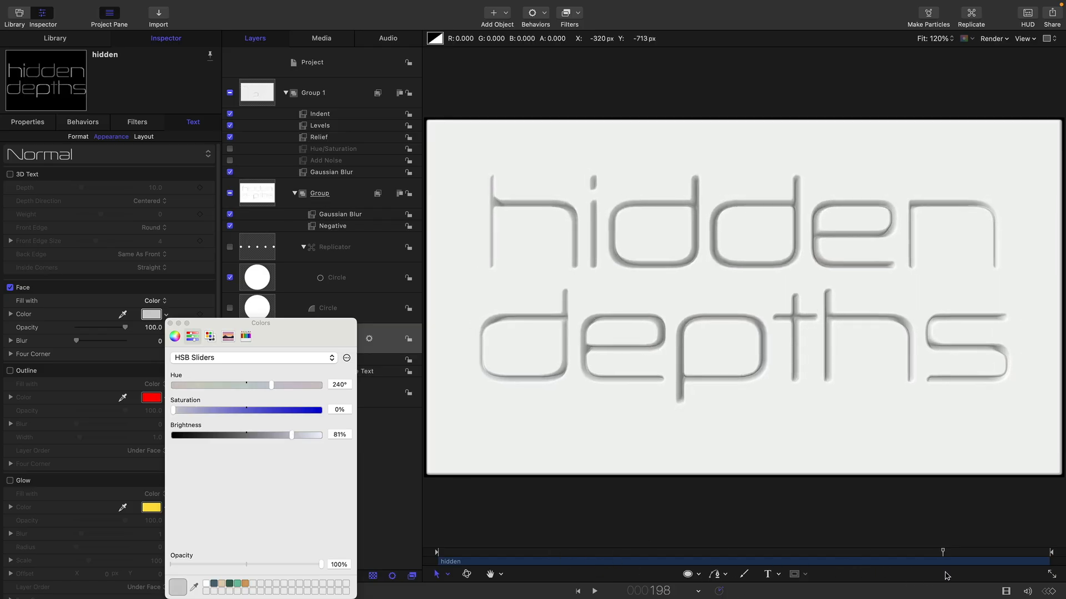